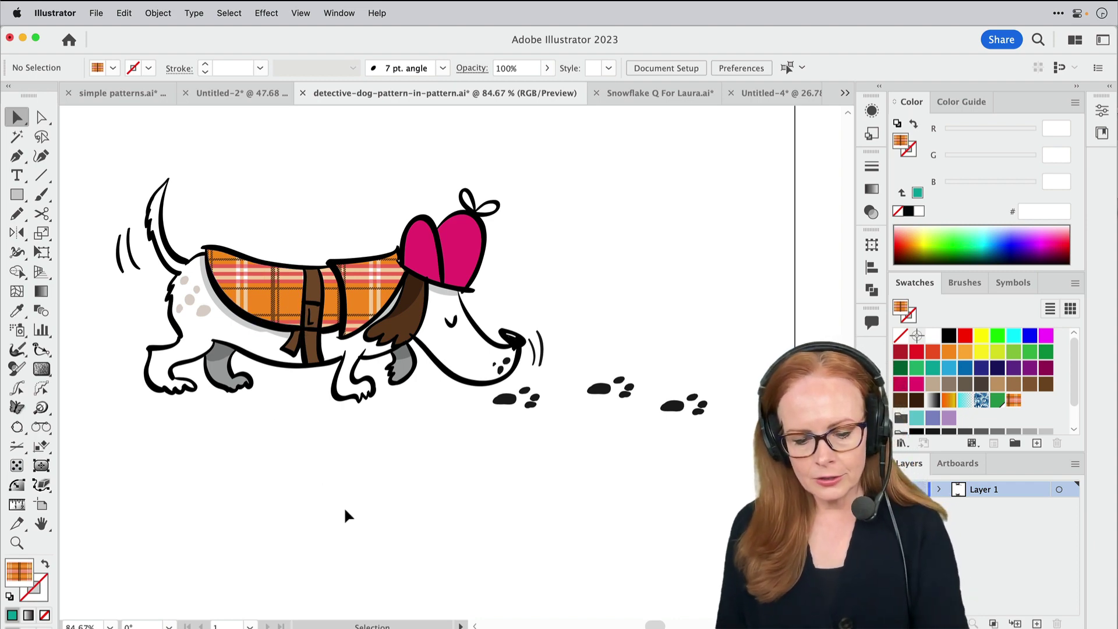
- Inspect the dog artwork in outline view and check the path and pattern fill of its plaid coat
key(super+y)
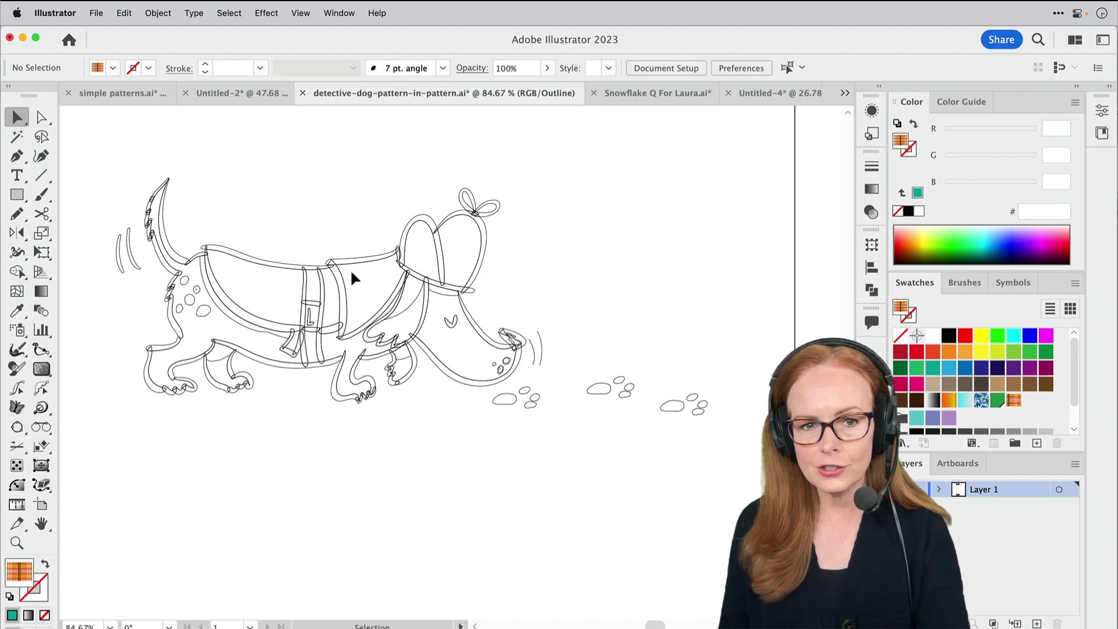
key(super+y)
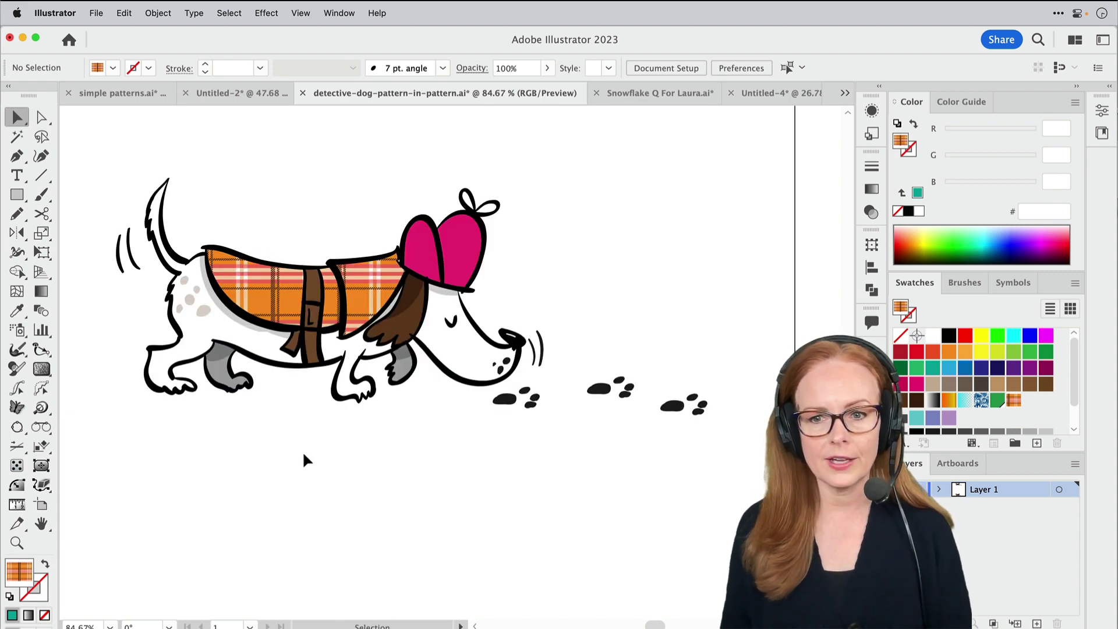
key(a)
click(367, 286)
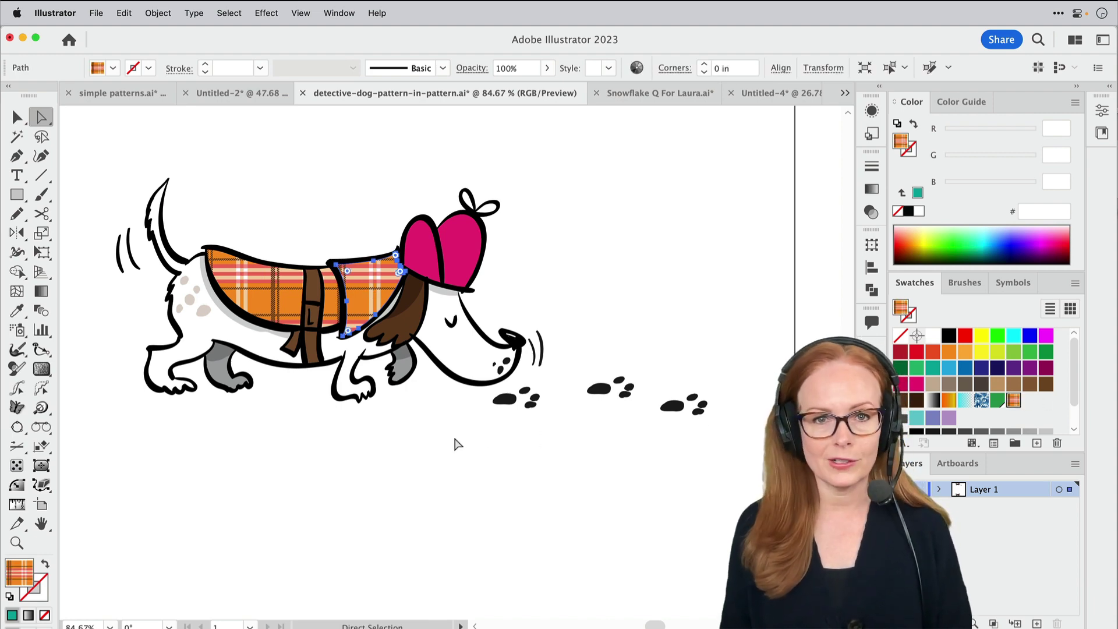
click(302, 474)
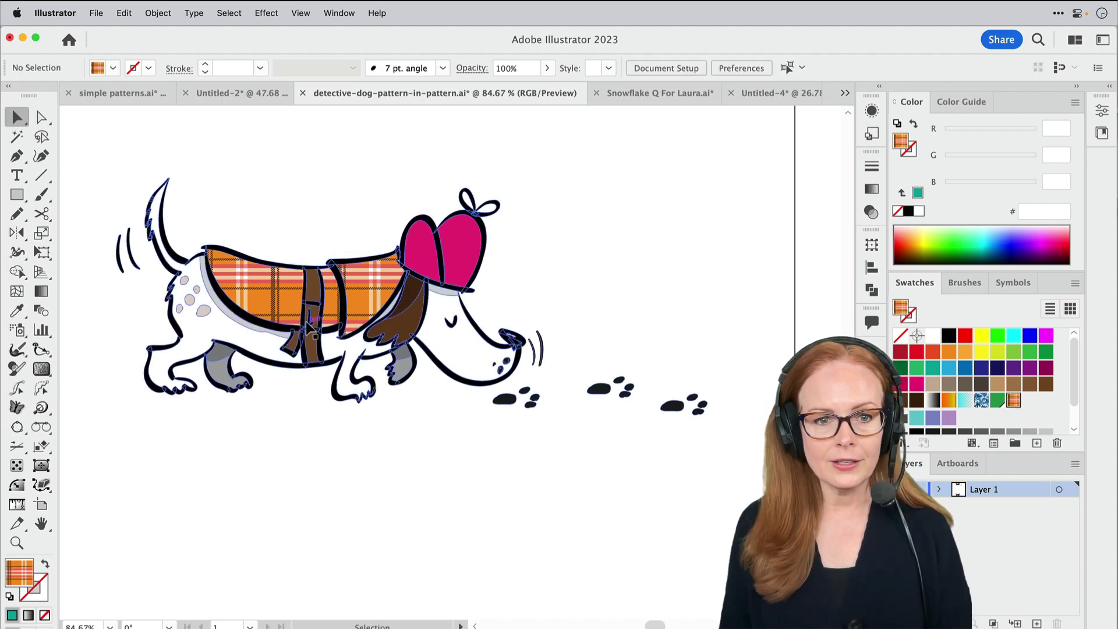
- Try to make a pattern from the whole dog artwork group, including its plaid-filled coat
key(v)
click(309, 325)
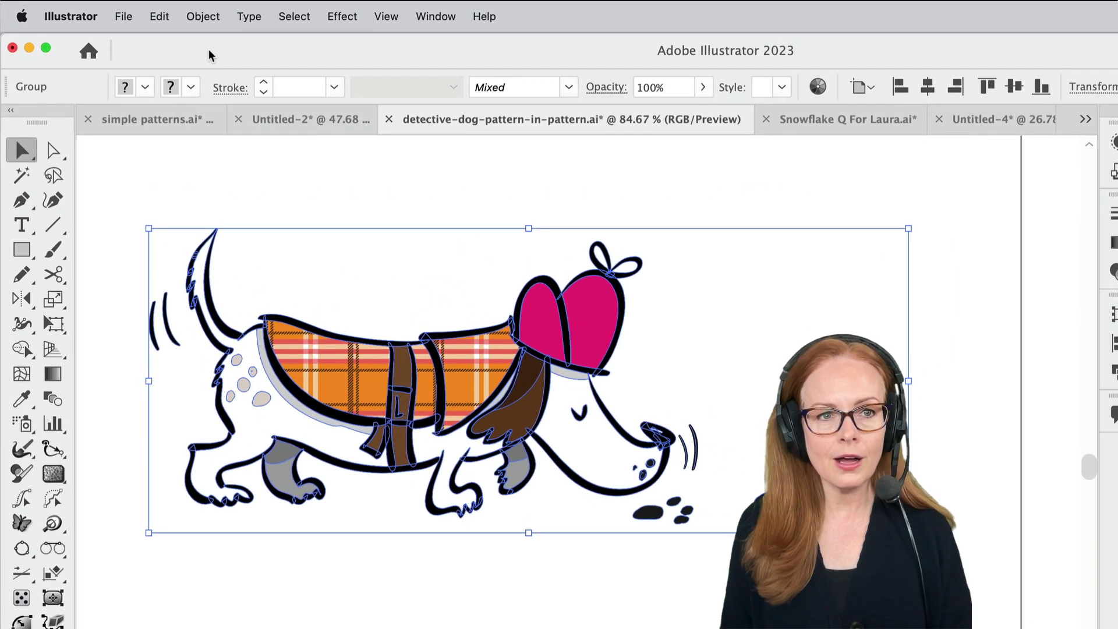
click(158, 13)
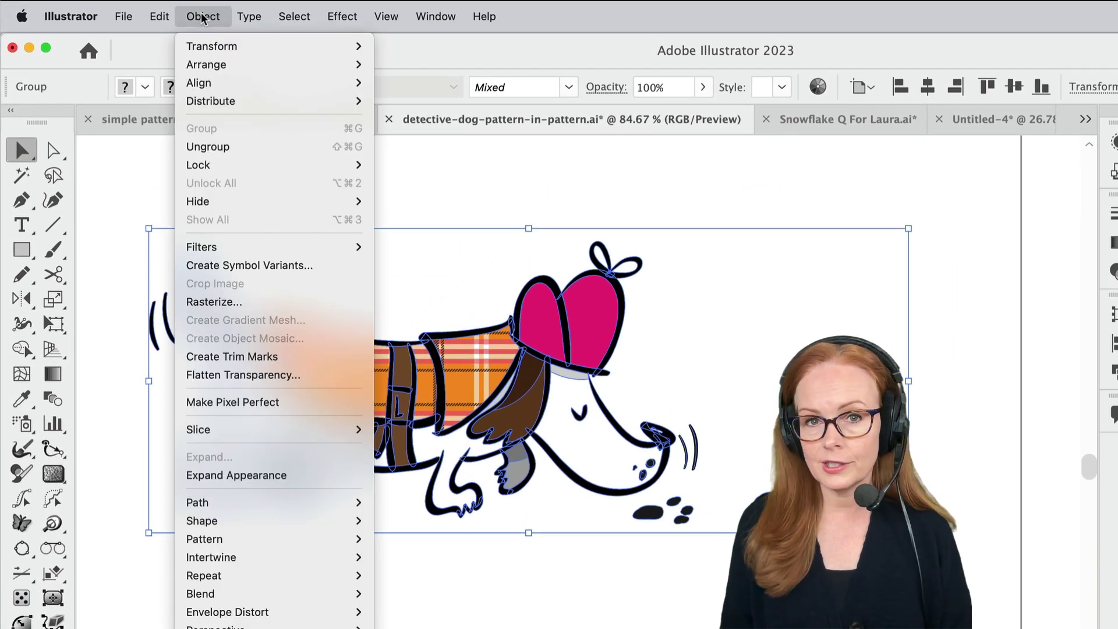
mouse_move(247, 541)
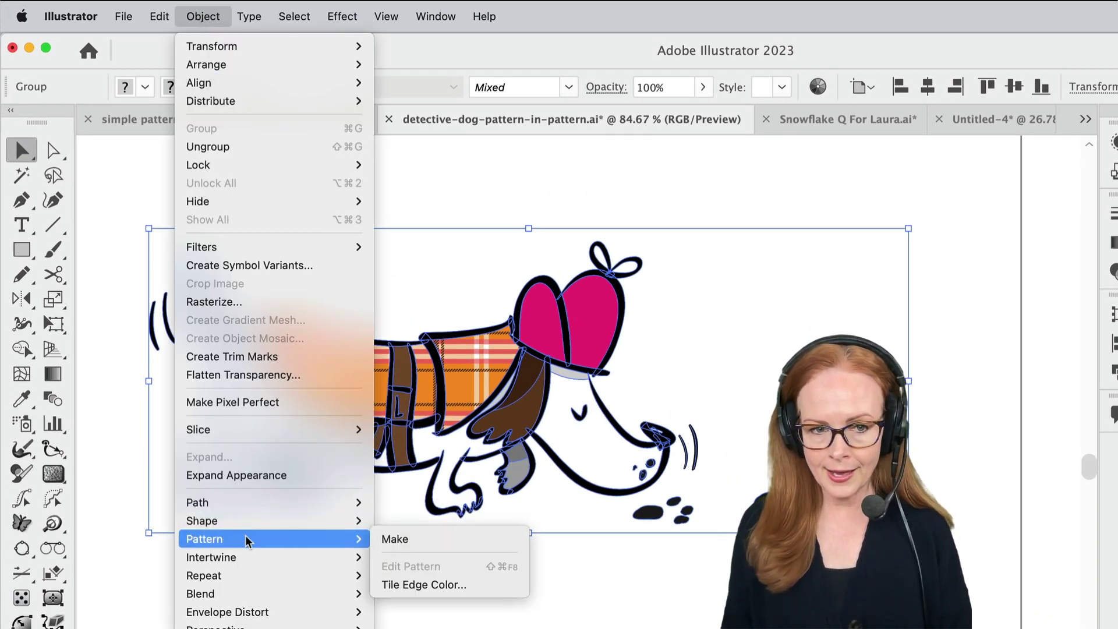
click(394, 539)
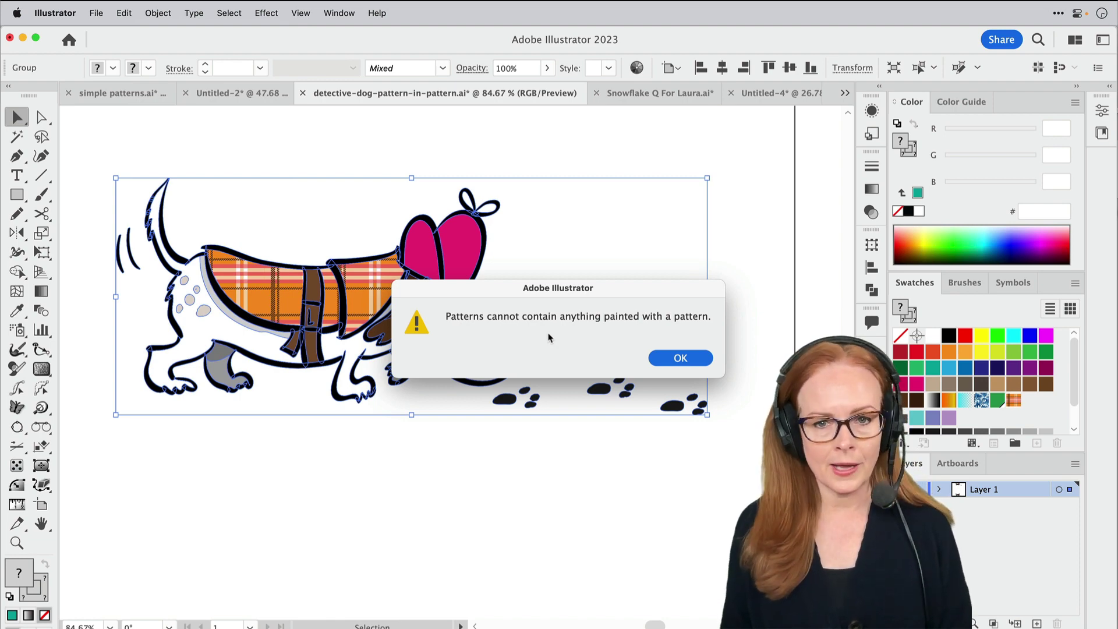
click(680, 359)
click(552, 483)
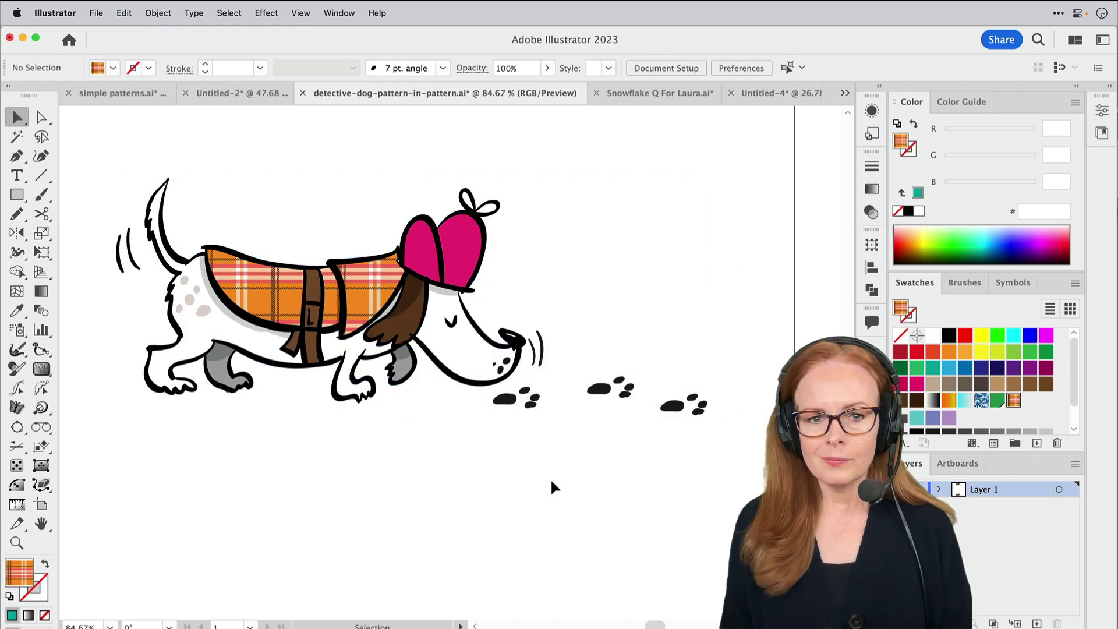
- Draw an orange-red (F15A24) rectangle about 1.31 by 1.20 in below the dog
click(13, 197)
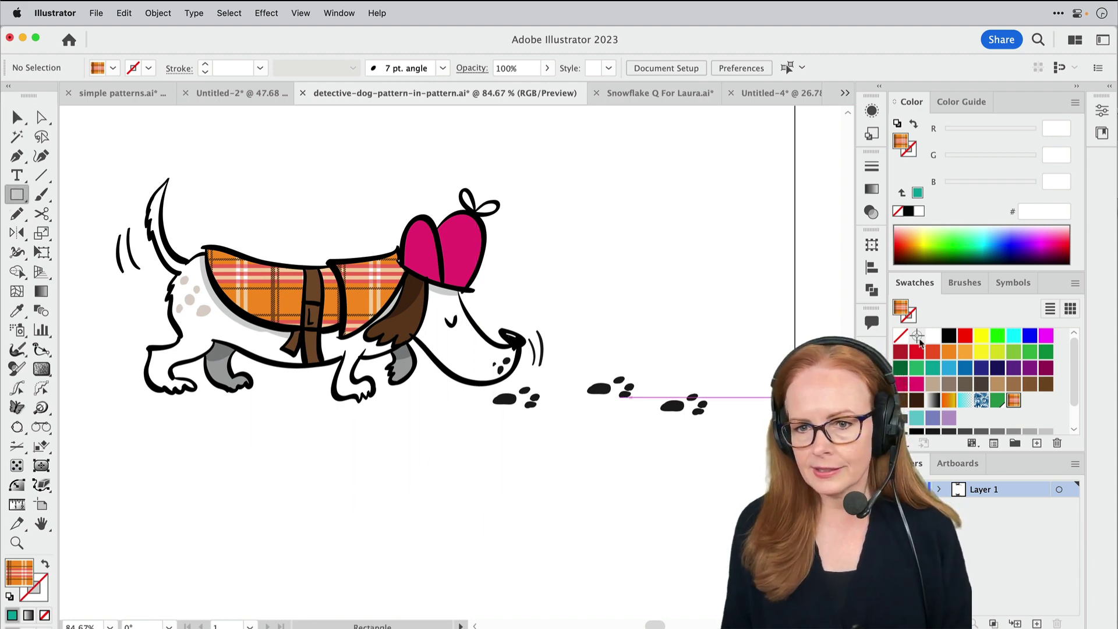
click(932, 352)
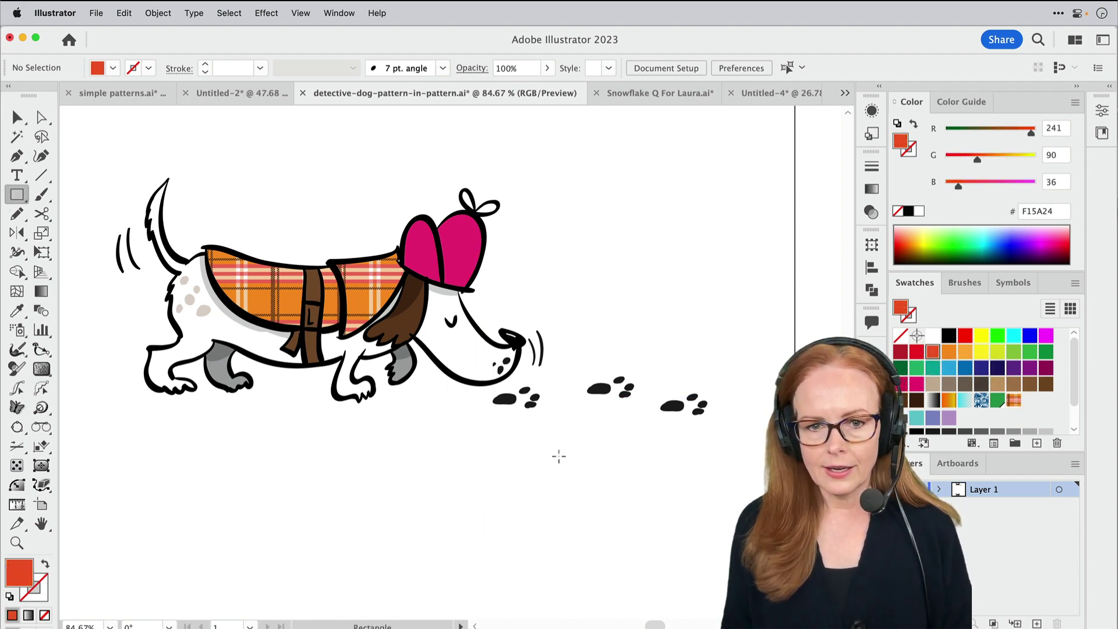
drag(505, 464, 597, 546)
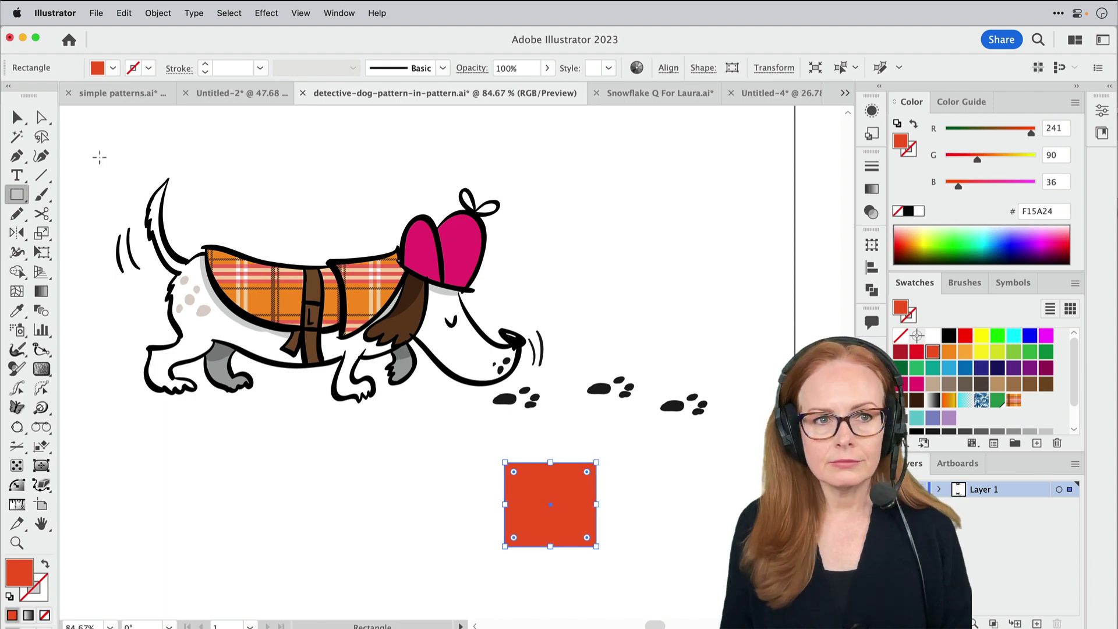
- Make a new pattern from the orange-red rectangle and stay in pattern editing mode
click(162, 14)
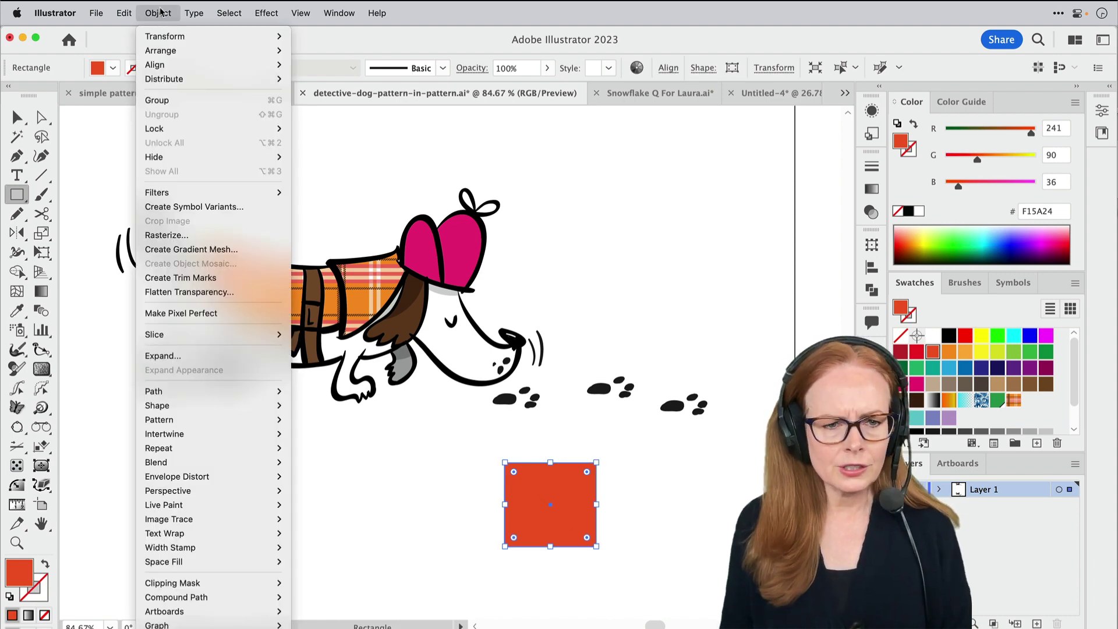
mouse_move(178, 418)
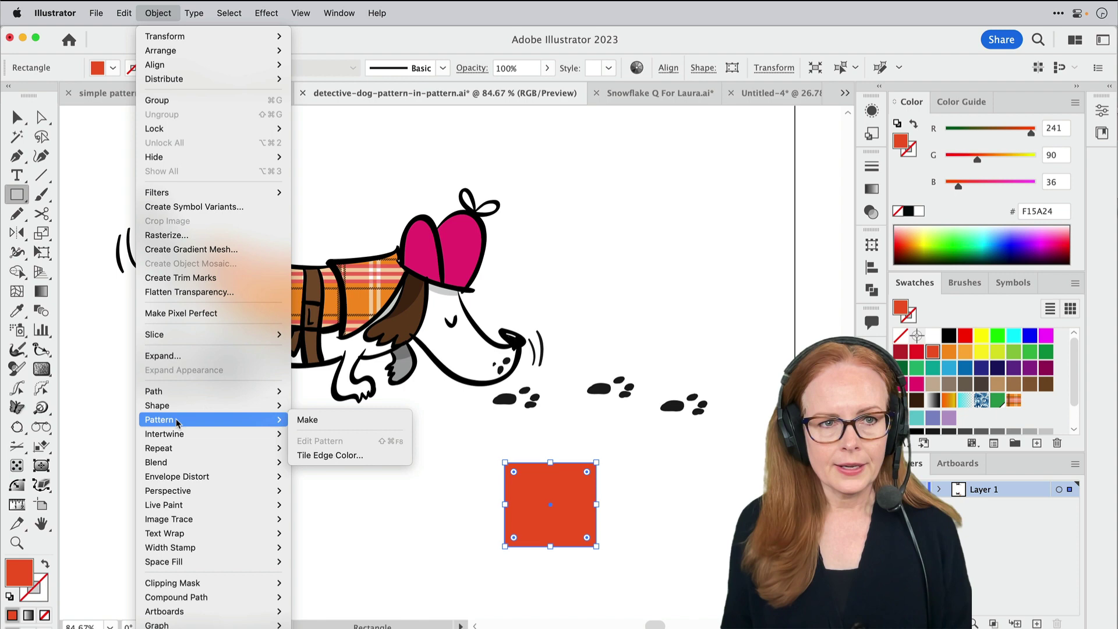
click(309, 420)
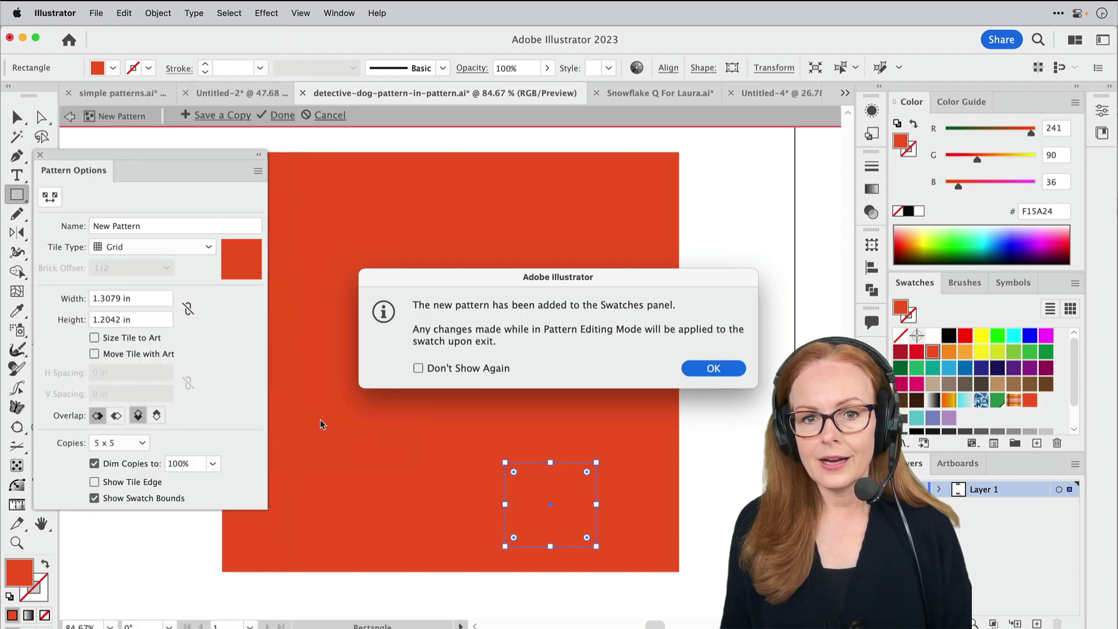
click(721, 368)
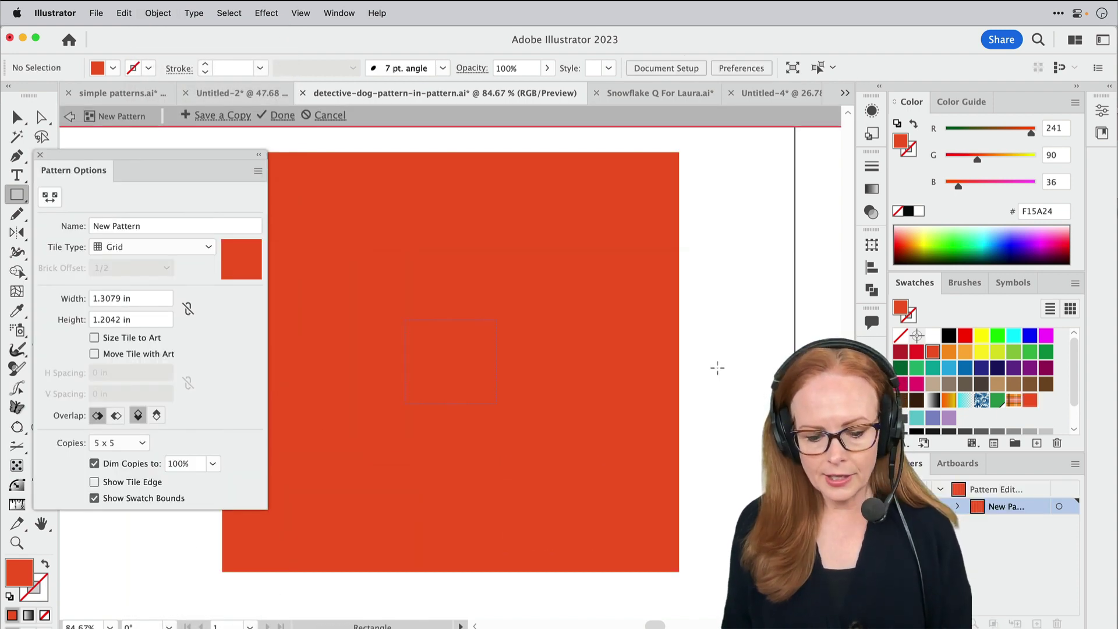
- Fill the rectangle inside the pattern tile with the orange plaid pattern swatch
key(v)
click(444, 365)
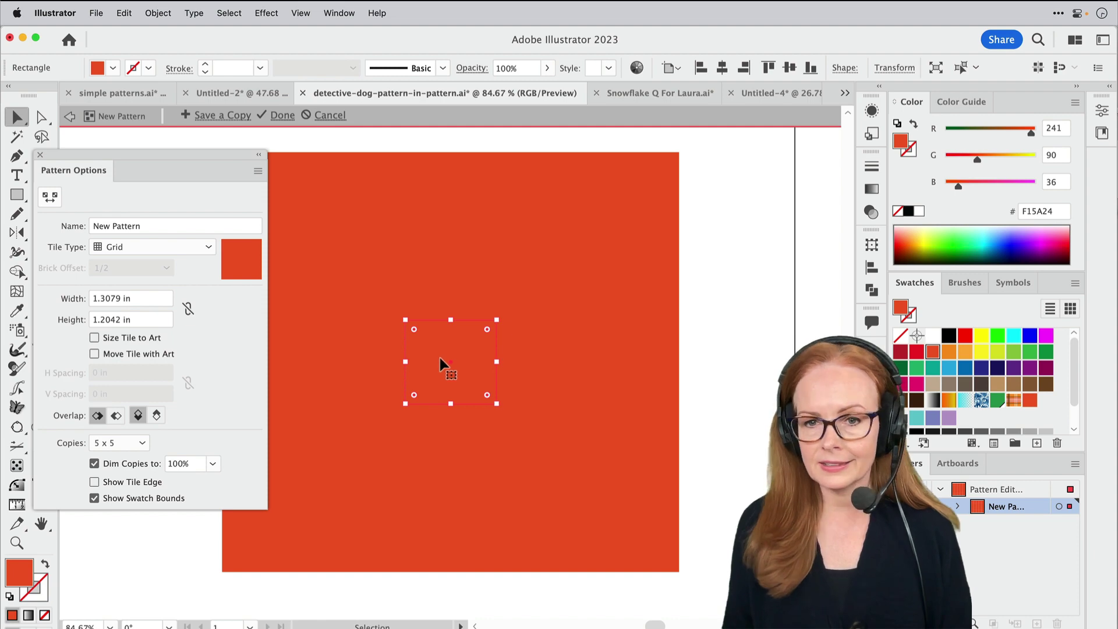
click(1013, 402)
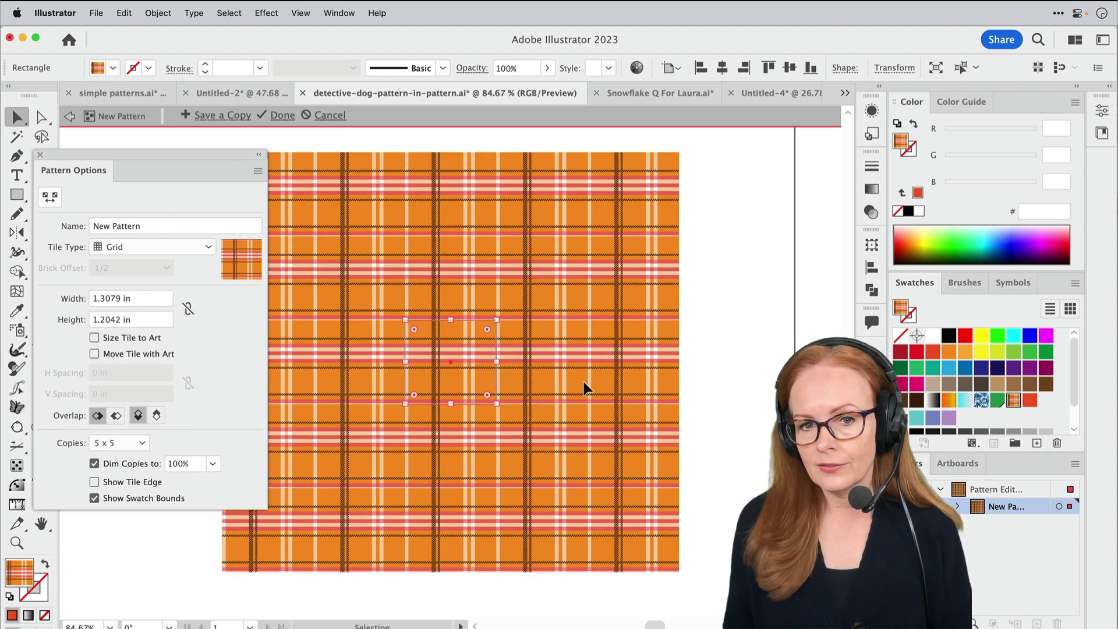
- Shorten the plaid rectangle from its upper and lower edges, then exit pattern editing and accept expanding the active content
drag(452, 322, 452, 337)
drag(451, 403, 444, 384)
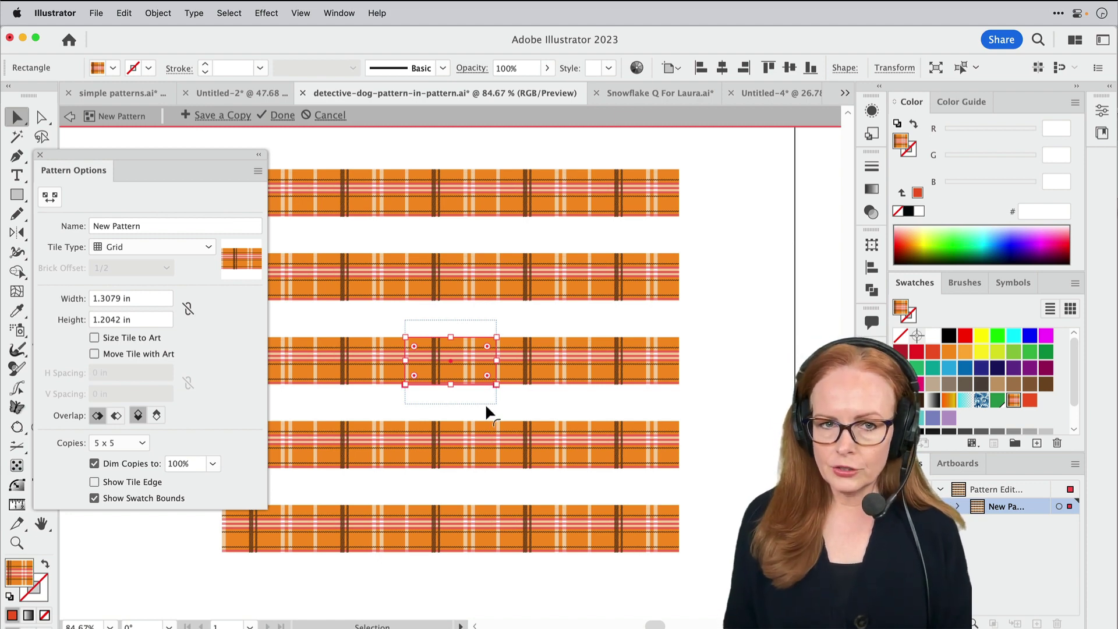
click(69, 119)
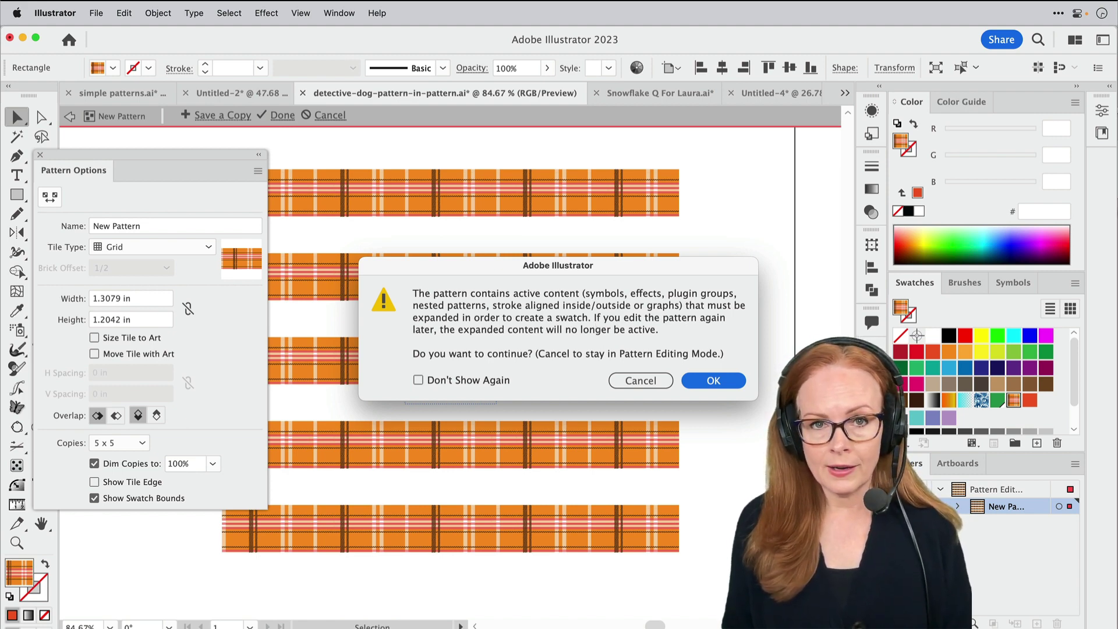
key(Return)
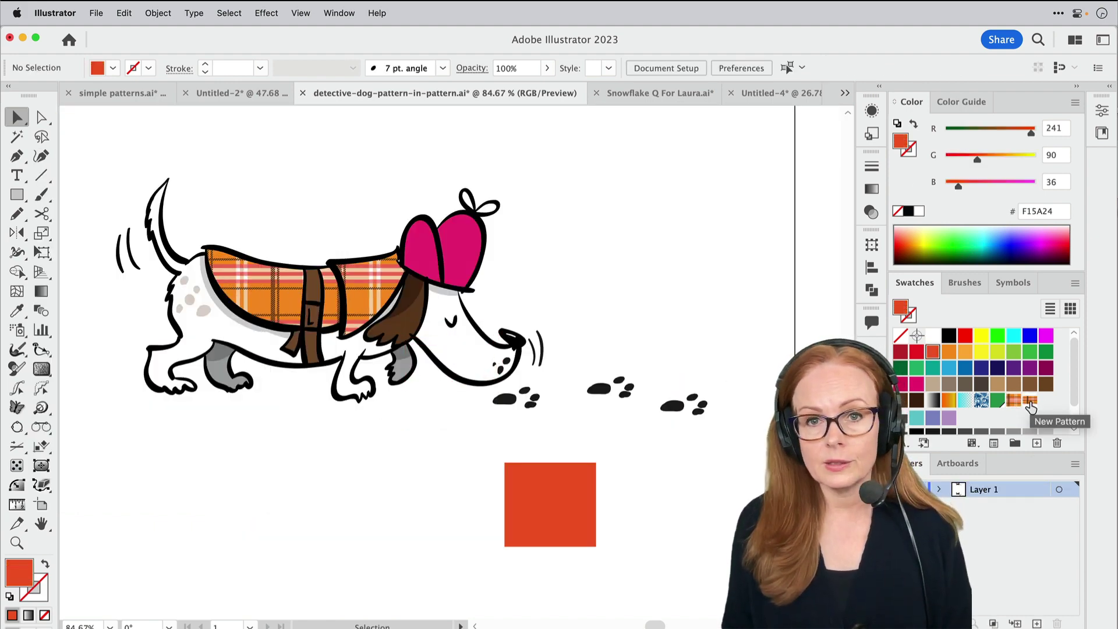
- Place the new pattern swatch's tile artwork below the dog and inspect its expanded paths in outline view
drag(1031, 402, 264, 519)
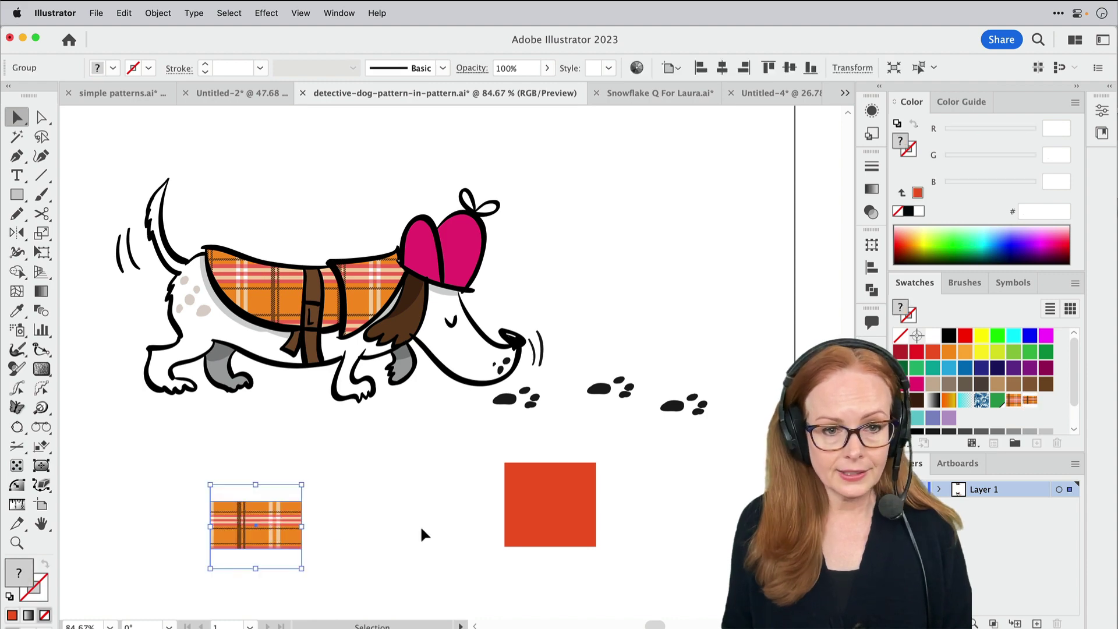
drag(332, 532, 392, 516)
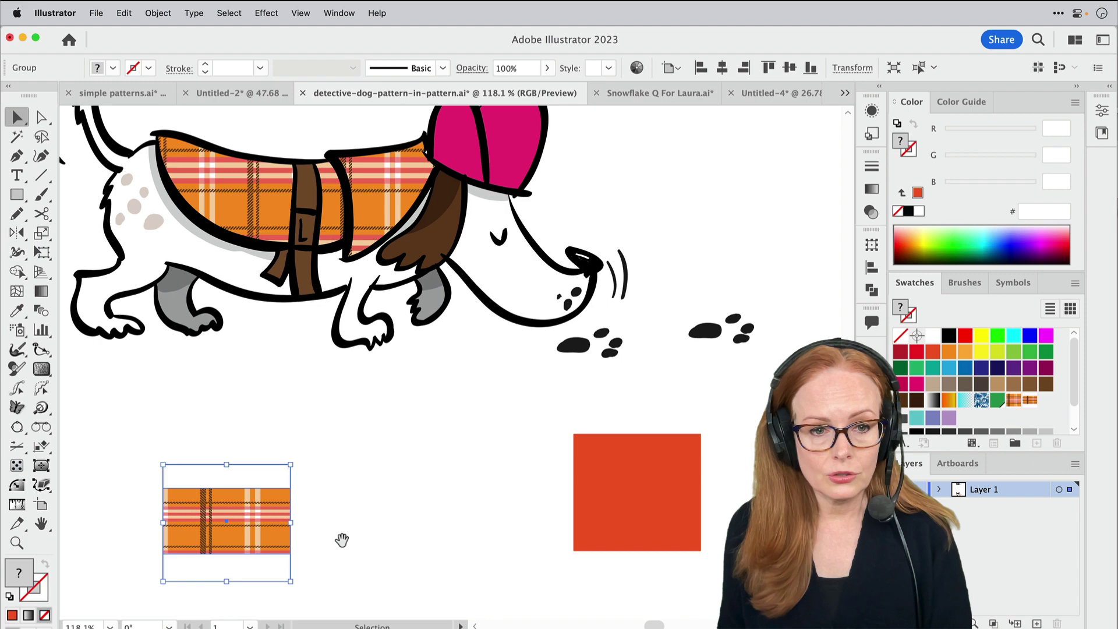
drag(342, 542, 344, 470)
key(super)
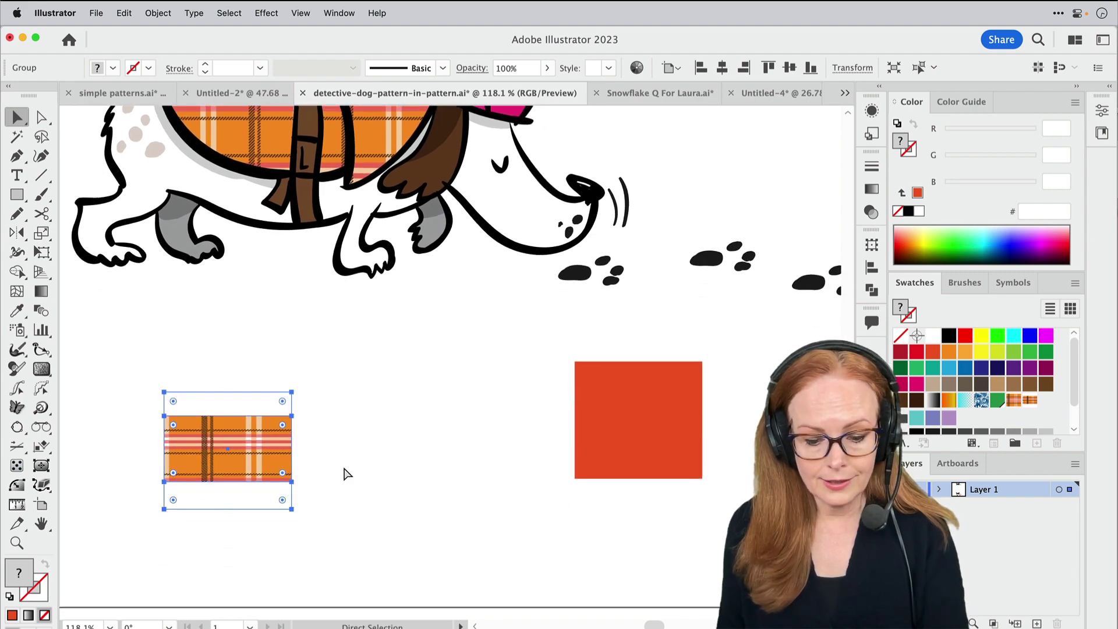
key(super+y)
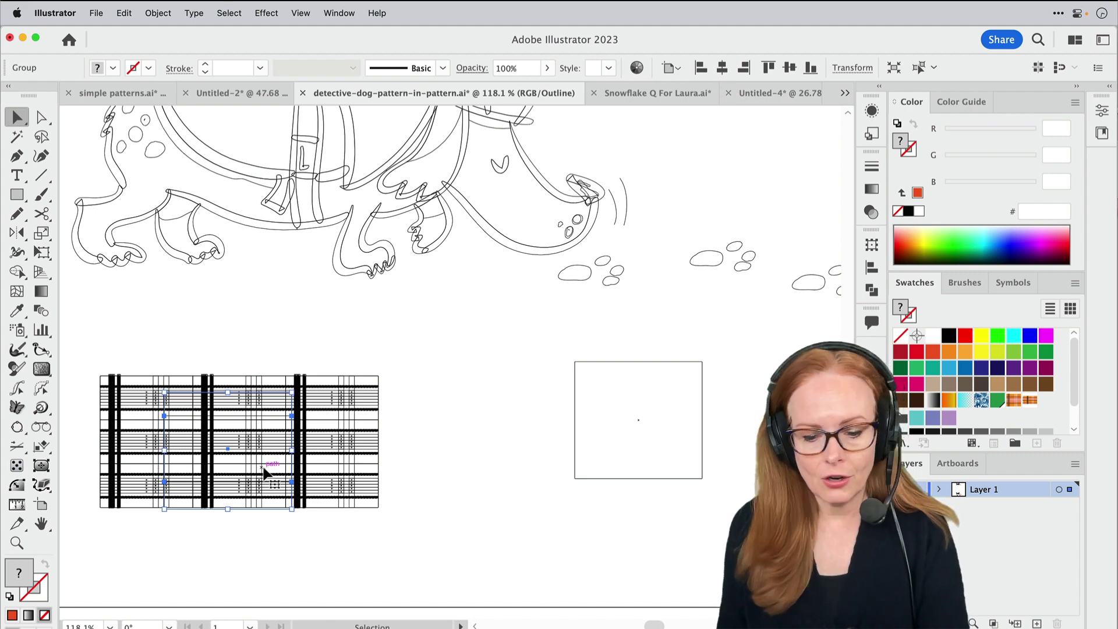
- Delete the placed plaid tile and the orange-red rectangle, returning to the full-color preview
key(Delete)
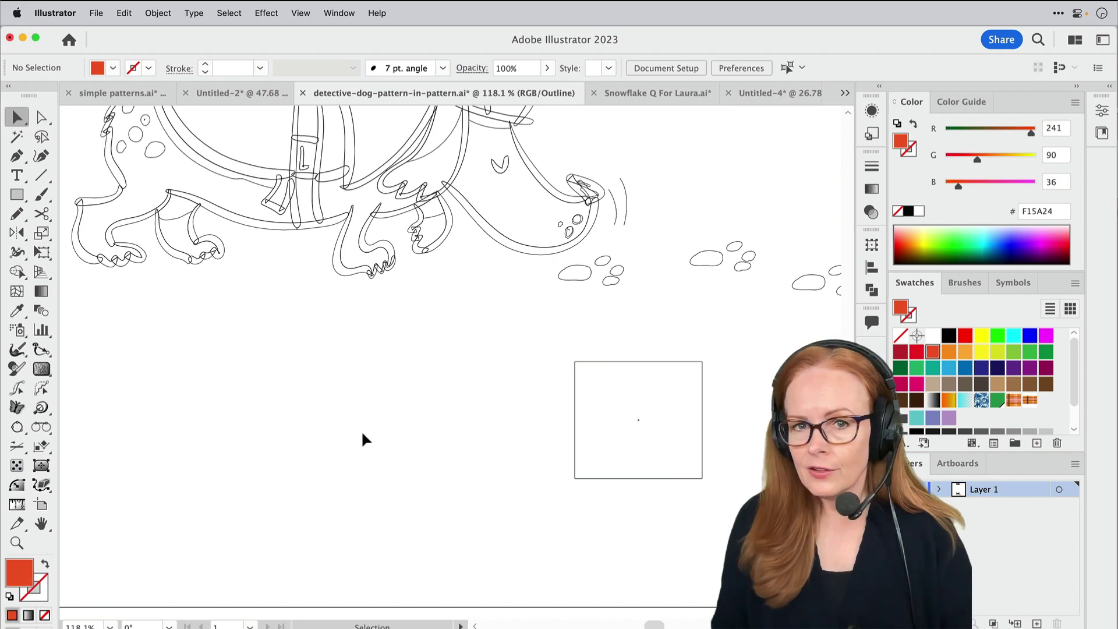
key(super+y)
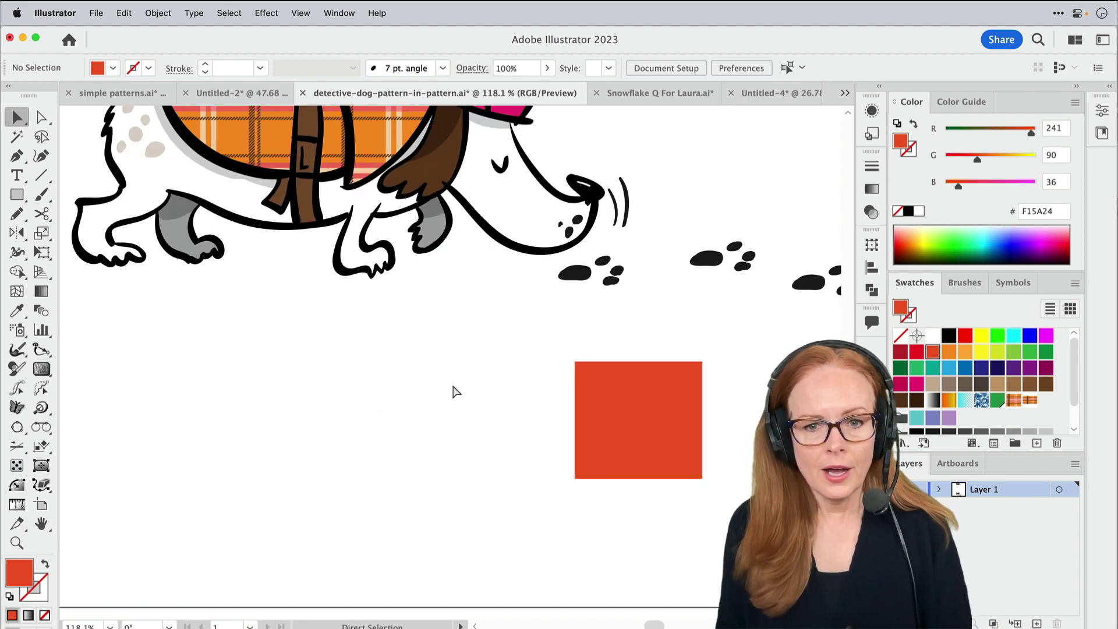
key(super+0)
click(561, 422)
key(Delete)
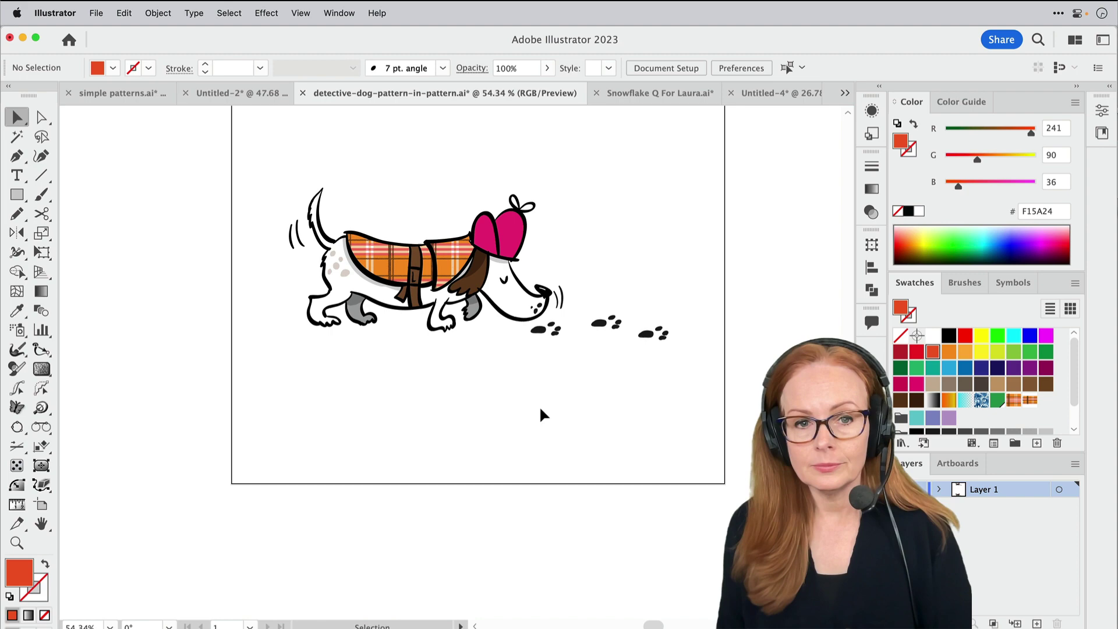
- Ungroup the dog artwork so its parts can be selected separately
drag(415, 401, 468, 387)
drag(481, 304, 421, 493)
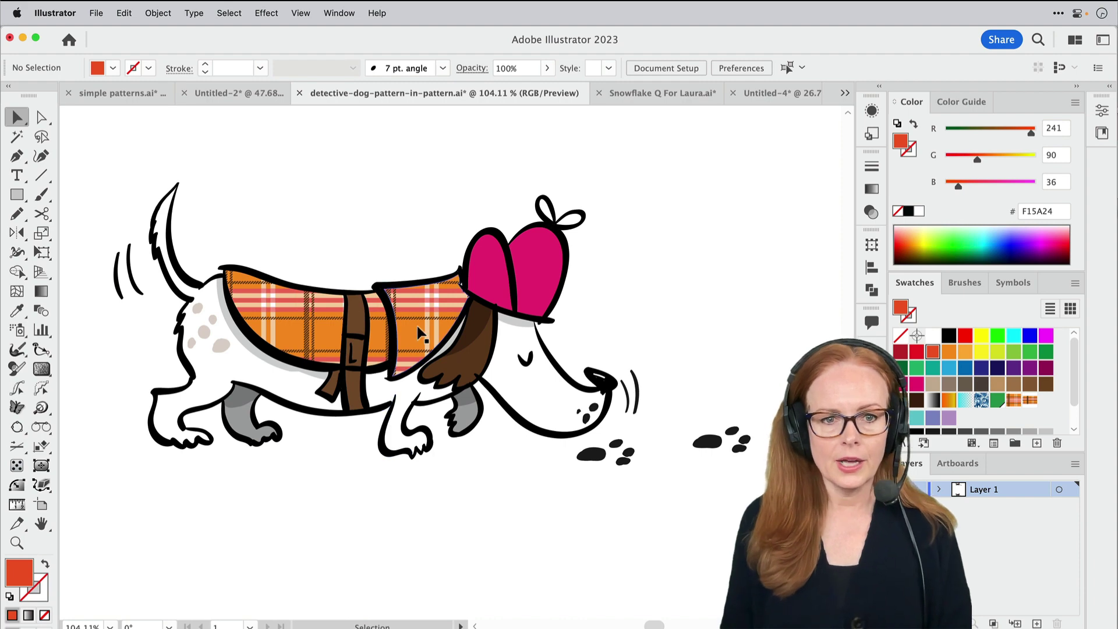
drag(416, 331, 405, 330)
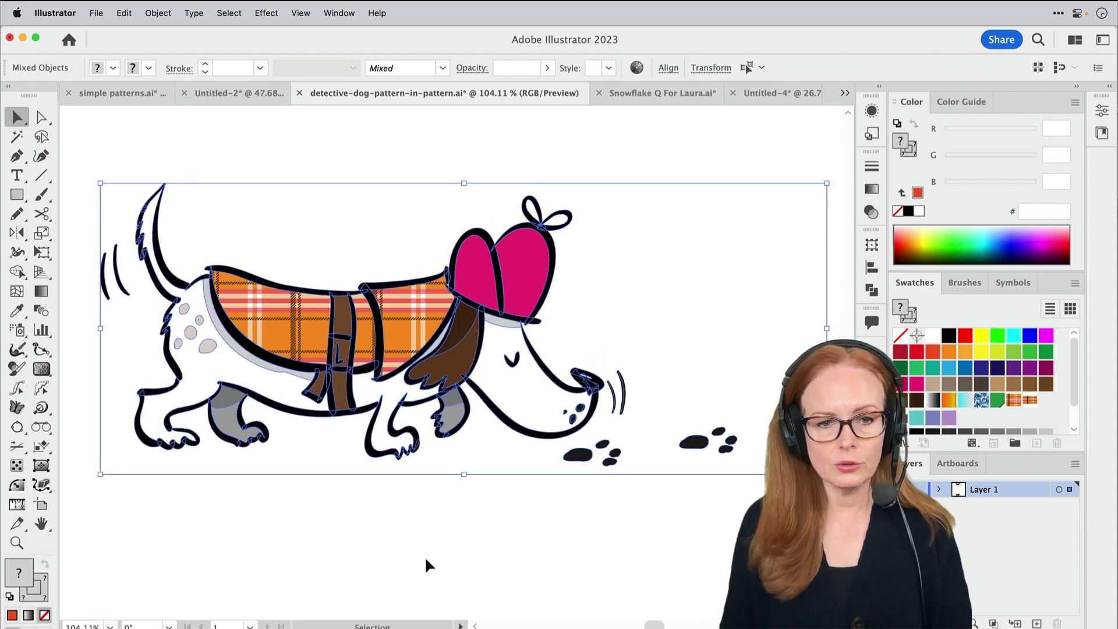
click(424, 556)
- Move the plaid coat shape straight down into the empty area below the dog
click(404, 330)
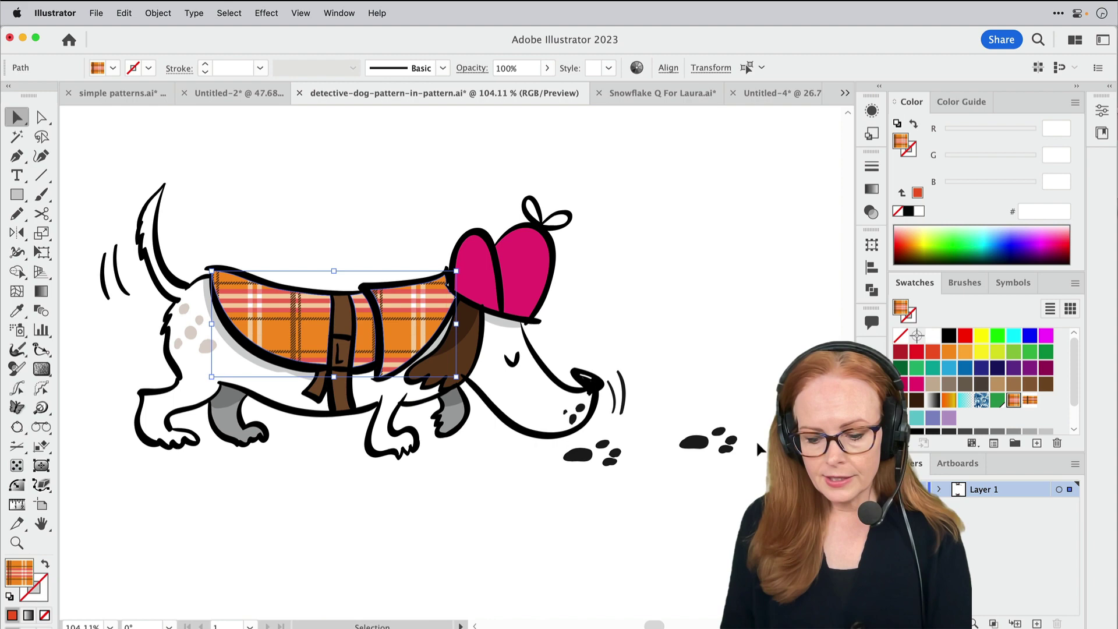
key(shift+Down)
key(shift+Down)
key(shift+Down)
key(space)
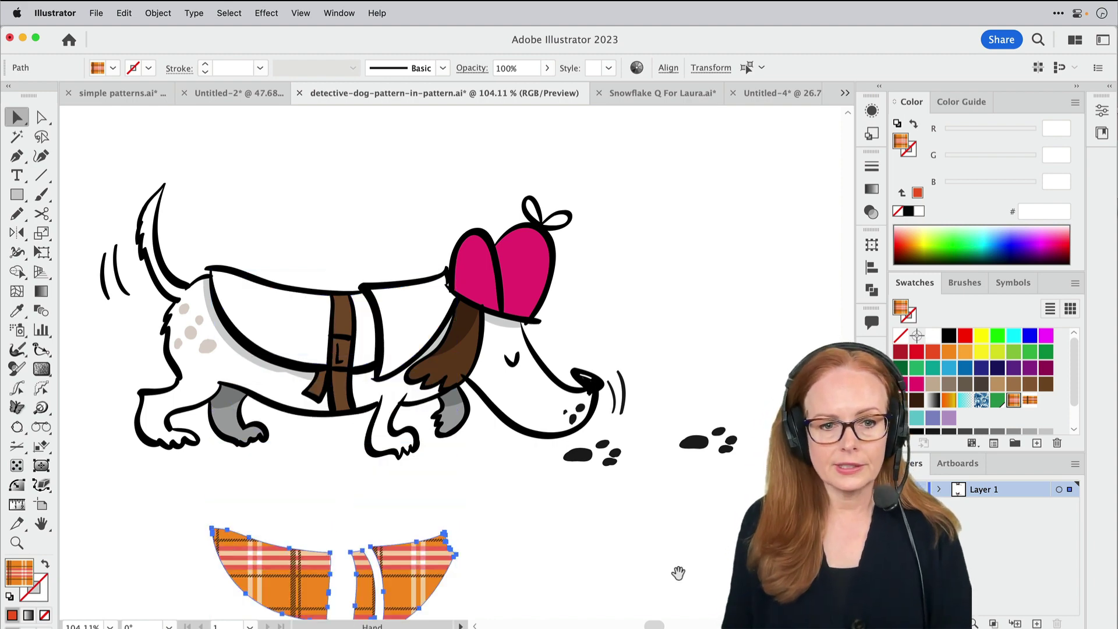
drag(678, 574, 685, 351)
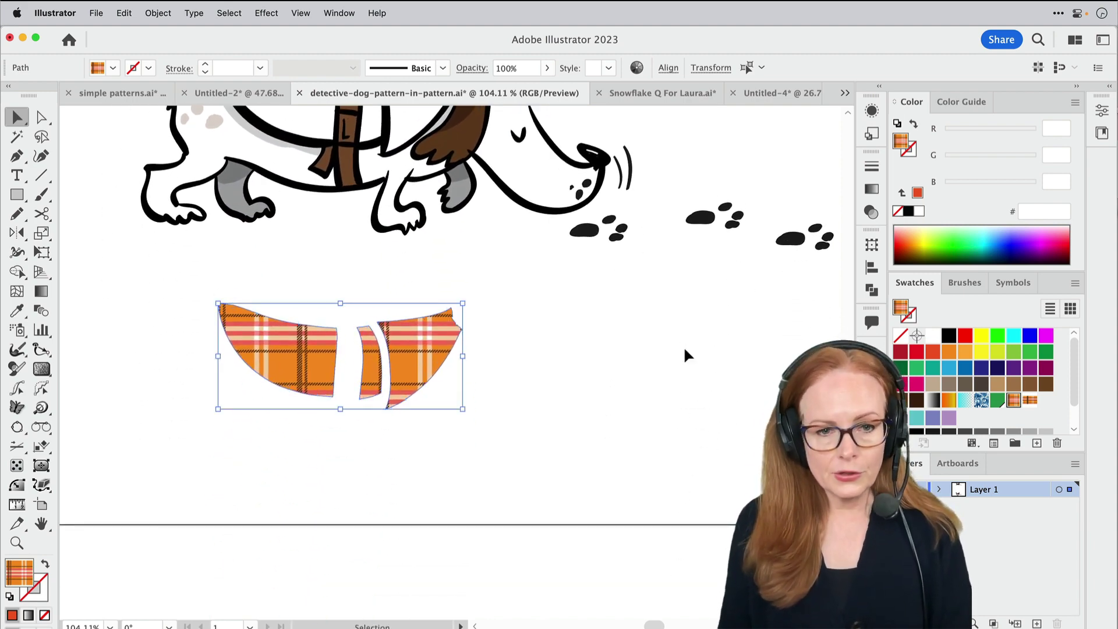
- Check the coat shape's paths in outline view, return to the preview and expand the shape with only Fill enabled
key(super+y)
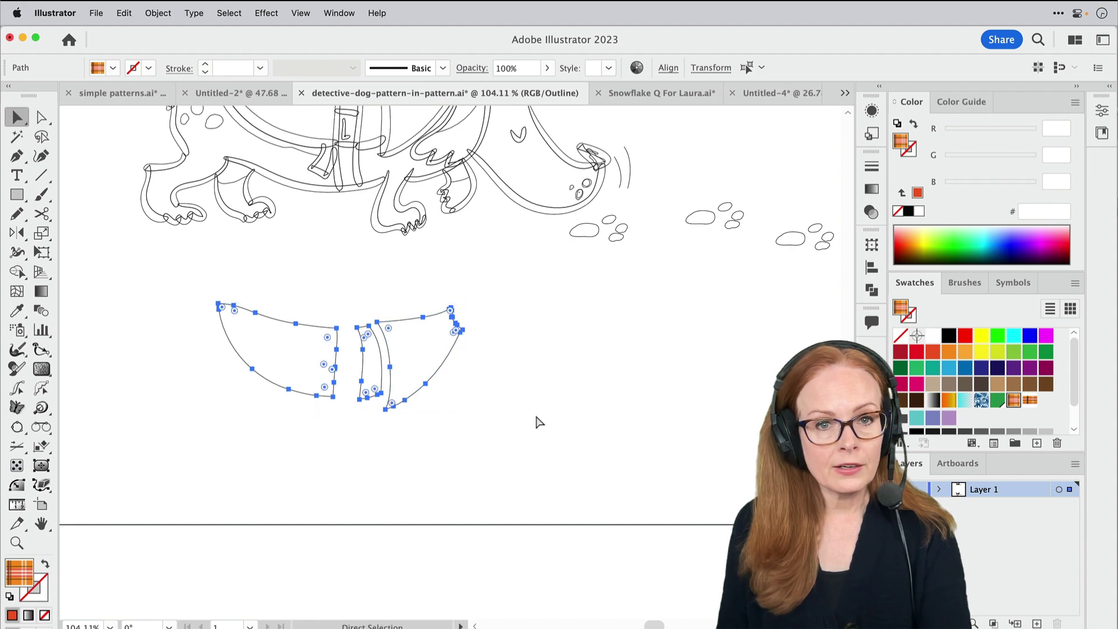
key(ctrl+y)
key(v)
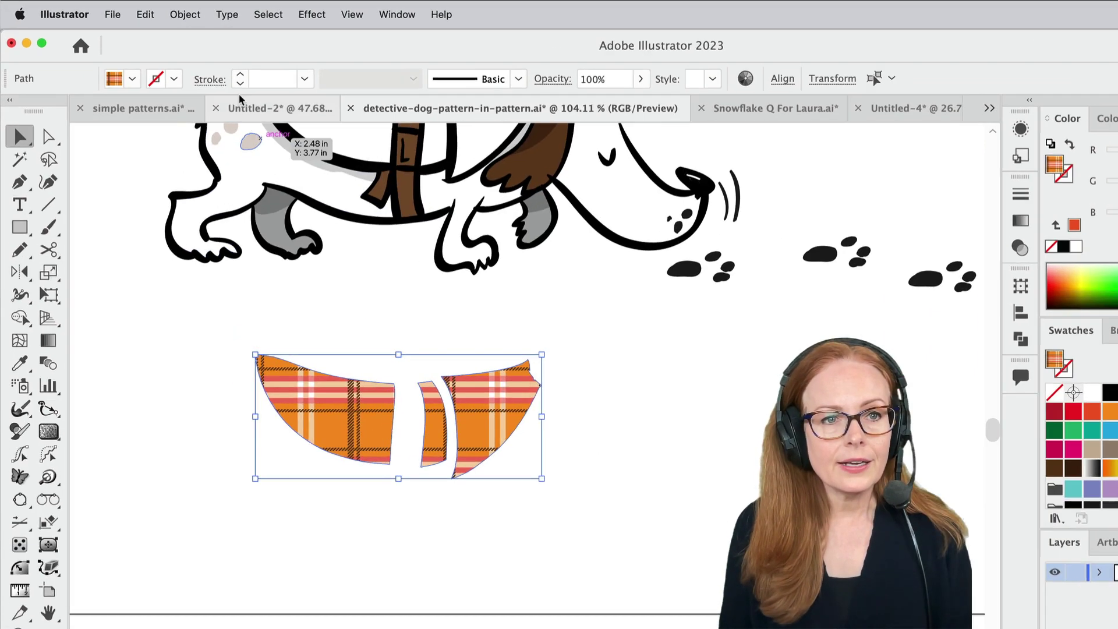
click(154, 14)
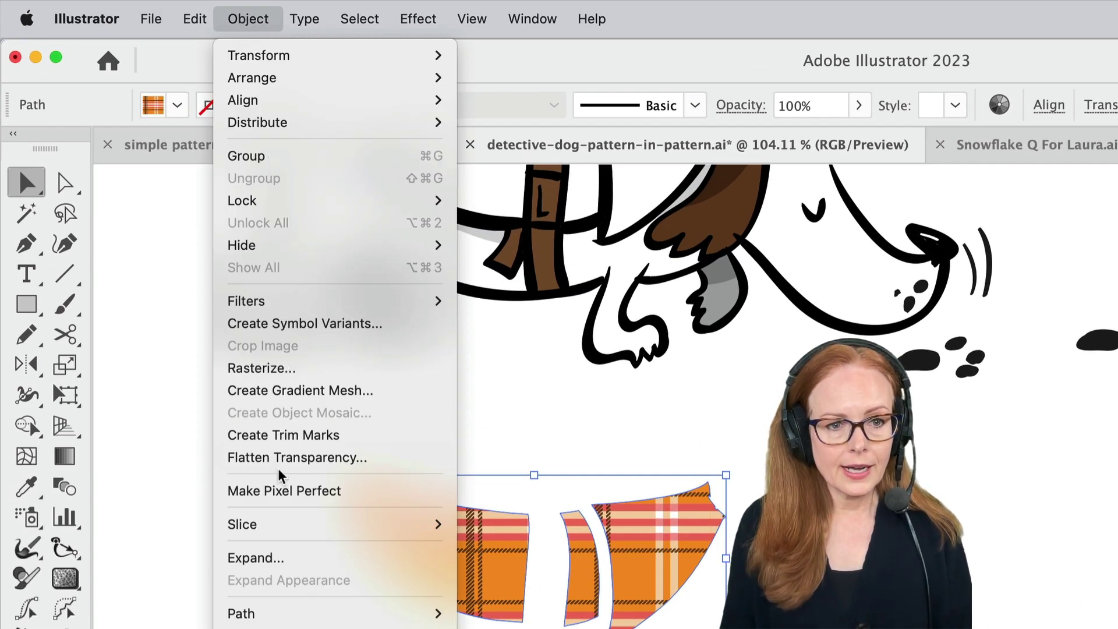
click(294, 560)
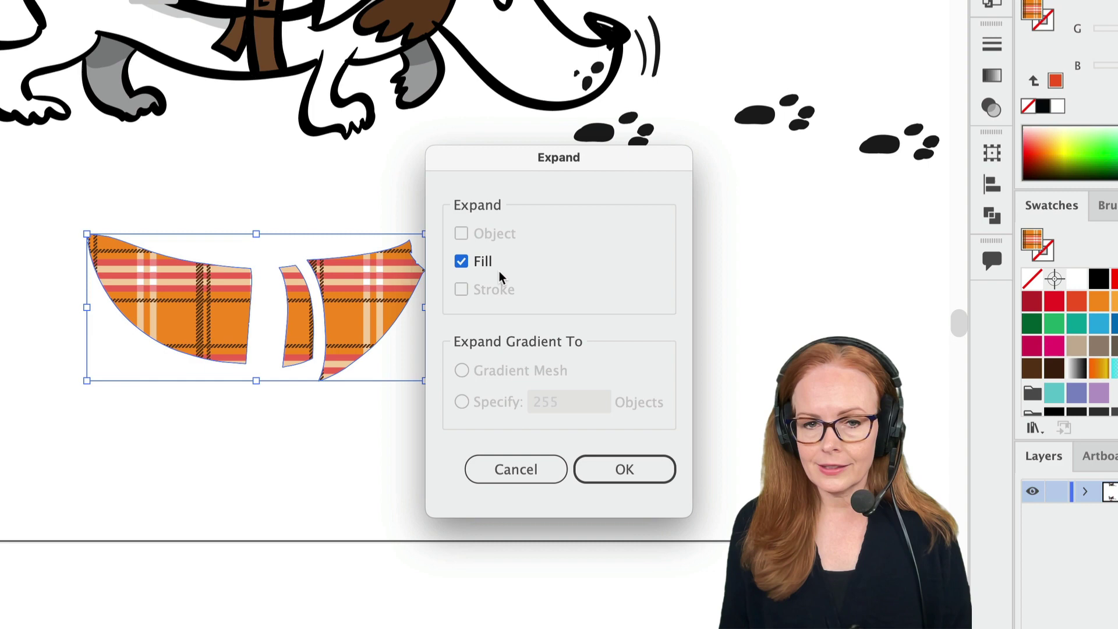
click(638, 474)
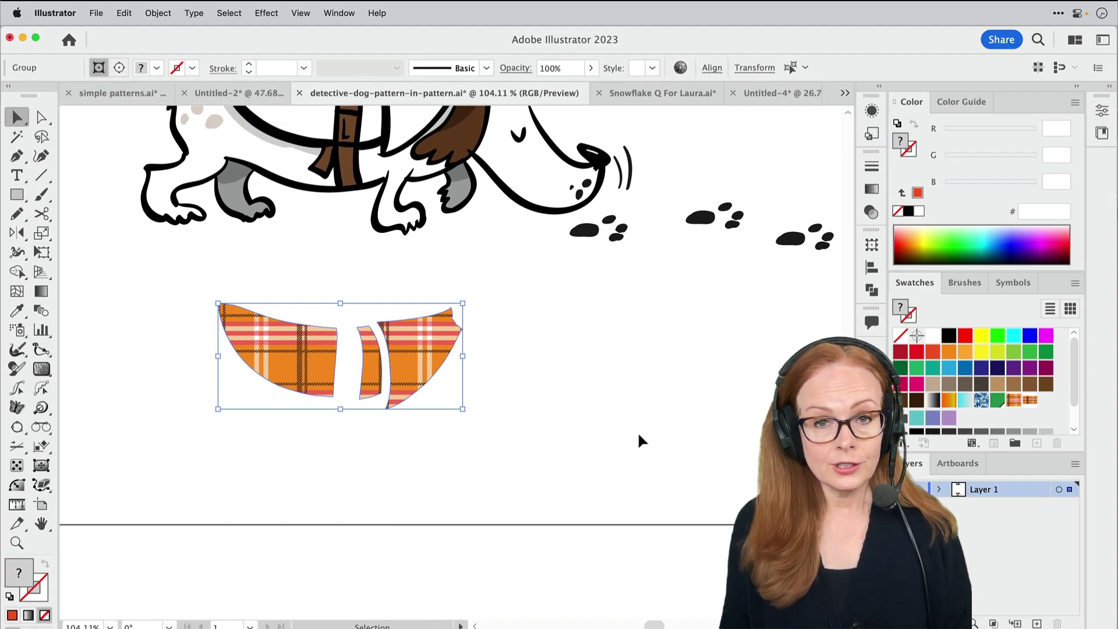
- In outline view, move the expanded coat's front piece straight right, clear of the other two pieces
key(super+y)
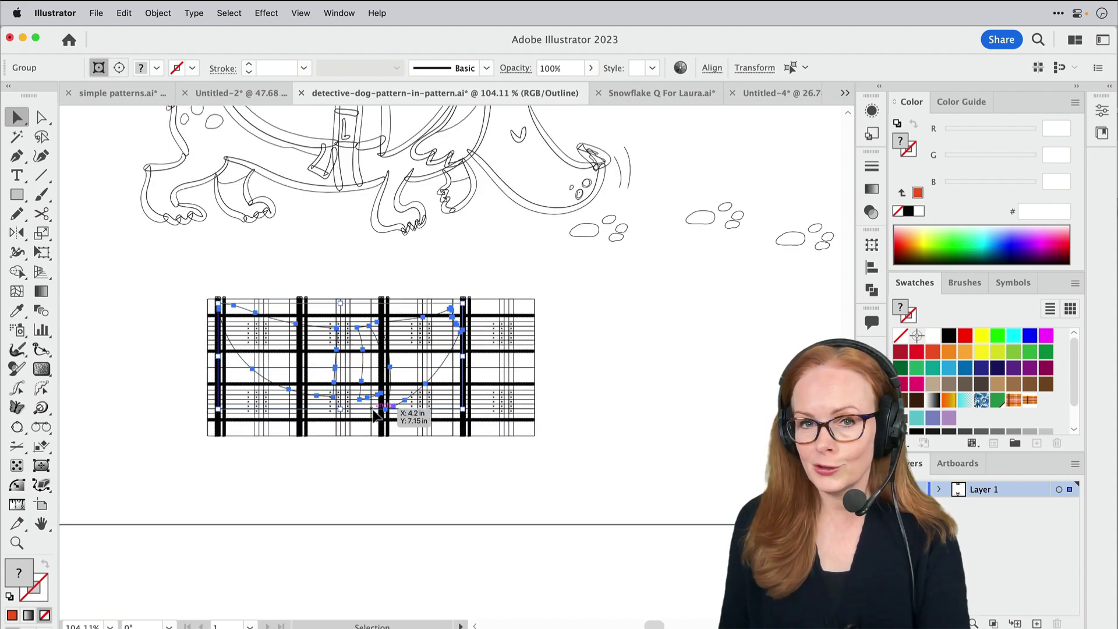
click(399, 455)
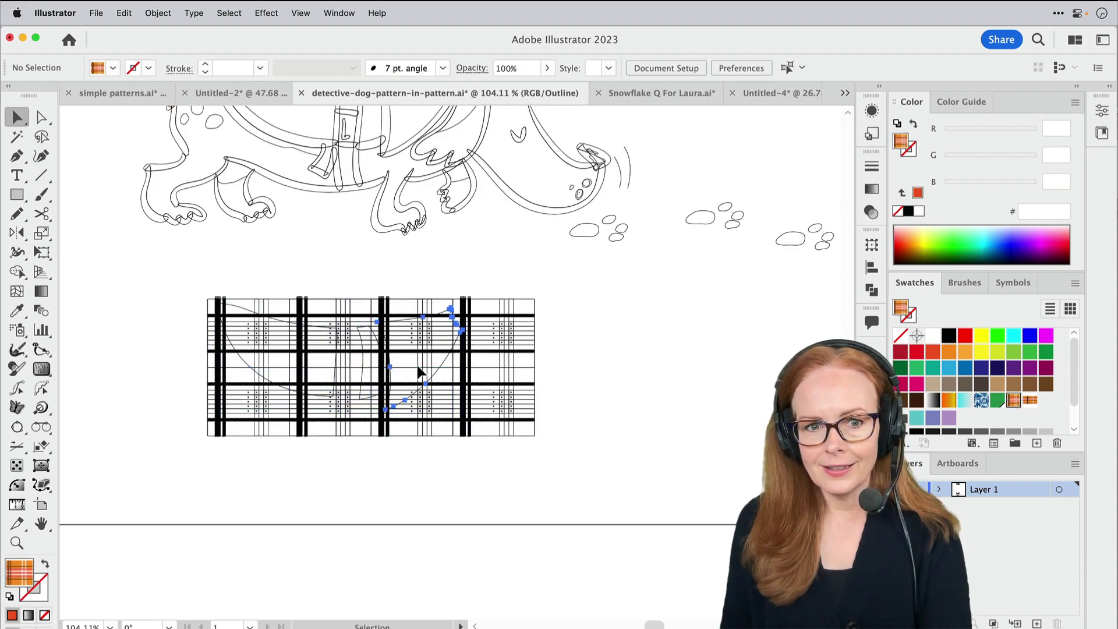
click(427, 383)
key(shift+Right)
key(shift+Right)
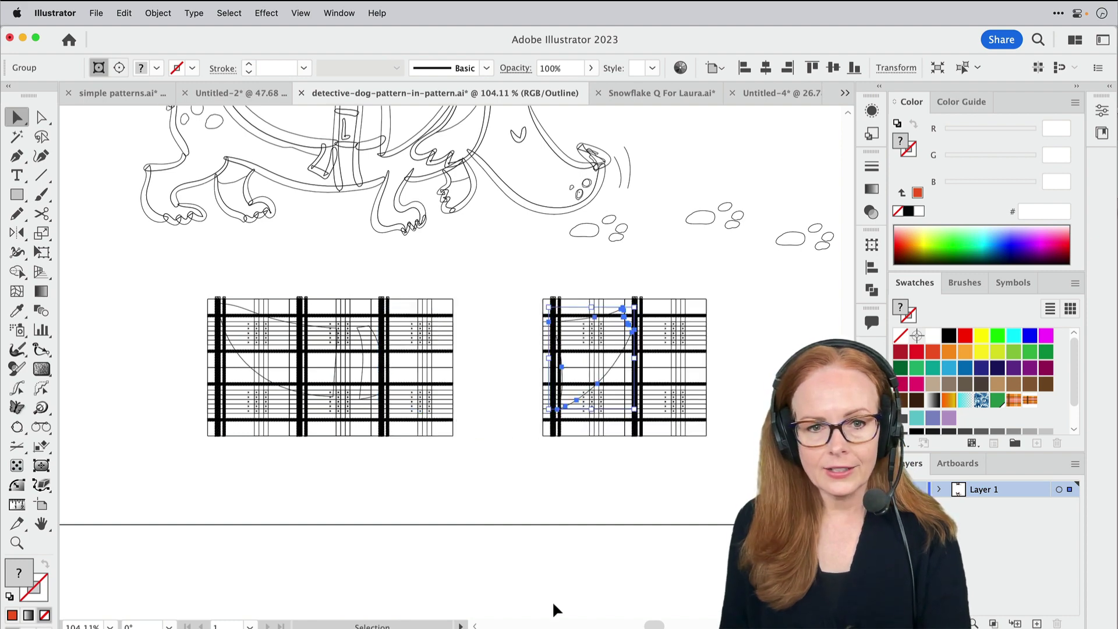
click(453, 452)
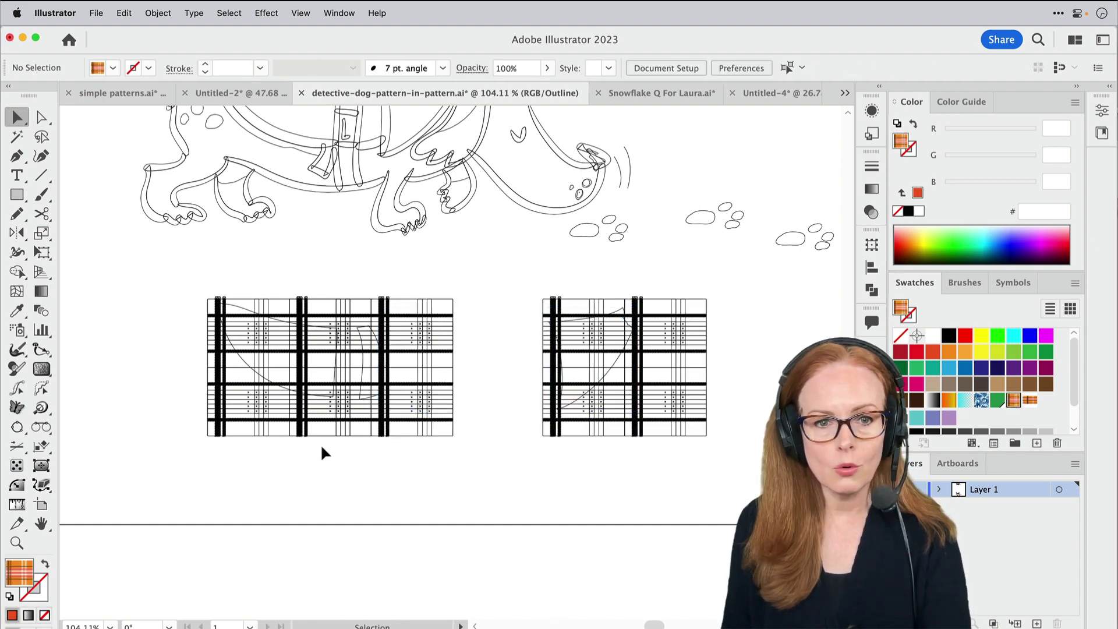
- Move the rear coat piece straight left, away from the narrow middle piece
click(253, 369)
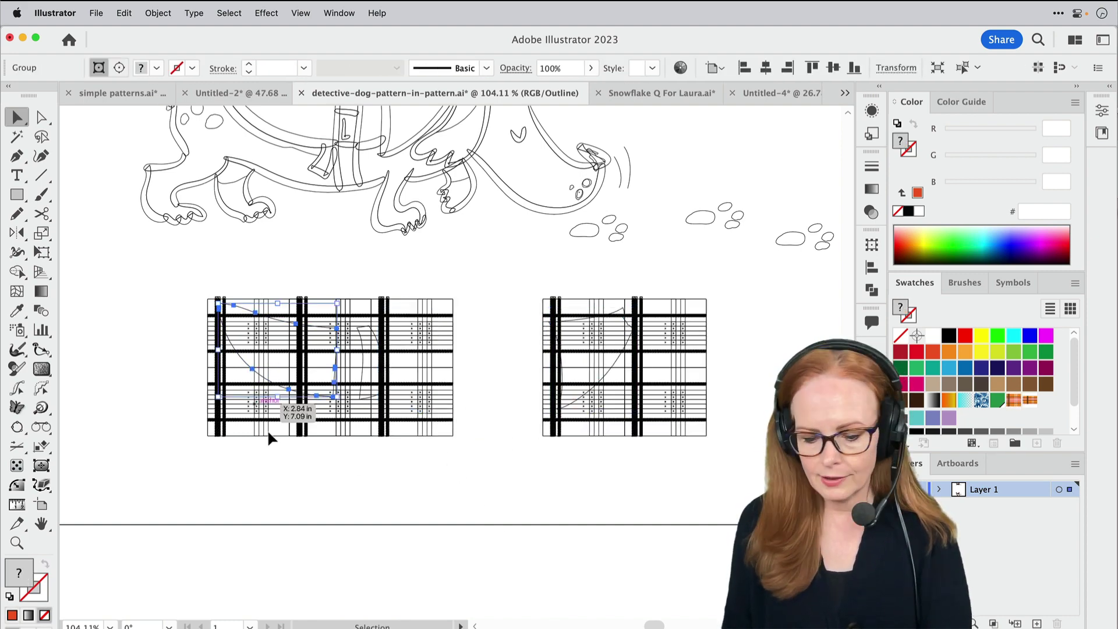
key(shift+Left)
key(shift+Left)
key(shift+Left)
key(shift+Left)
key(shift+Left)
key(shift+Left)
key(shift+Left)
key(shift+Left)
key(shift+Left)
key(shift+Left)
key(shift+Left)
key(shift+Left)
key(shift+Left)
key(shift+Left)
key(shift+Left)
key(shift+Left)
key(shift+Left)
key(shift+Left)
key(shift+Left)
key(shift+Left)
key(shift+Left)
key(shift+Left)
key(shift+Left)
key(shift+Left)
key(shift+Left)
key(shift+Left)
key(shift+Left)
key(shift+Left)
click(316, 485)
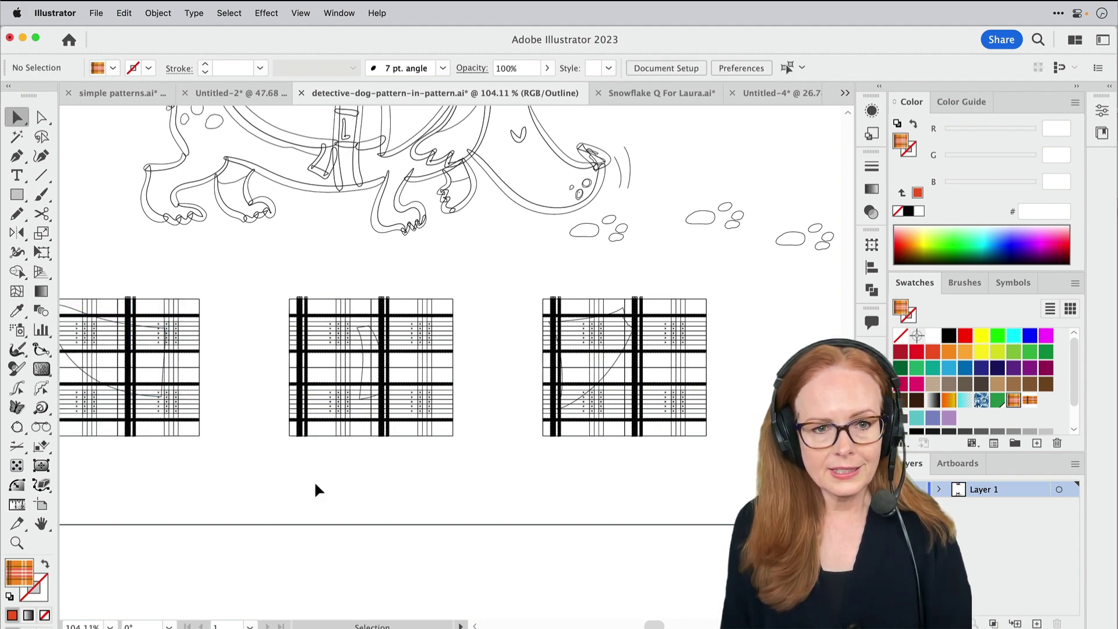
- Examine the separated coat pieces' clipped plaid paths up close in outline view and return to the full-color preview
scroll(315, 485, left, 6)
drag(485, 460, 606, 426)
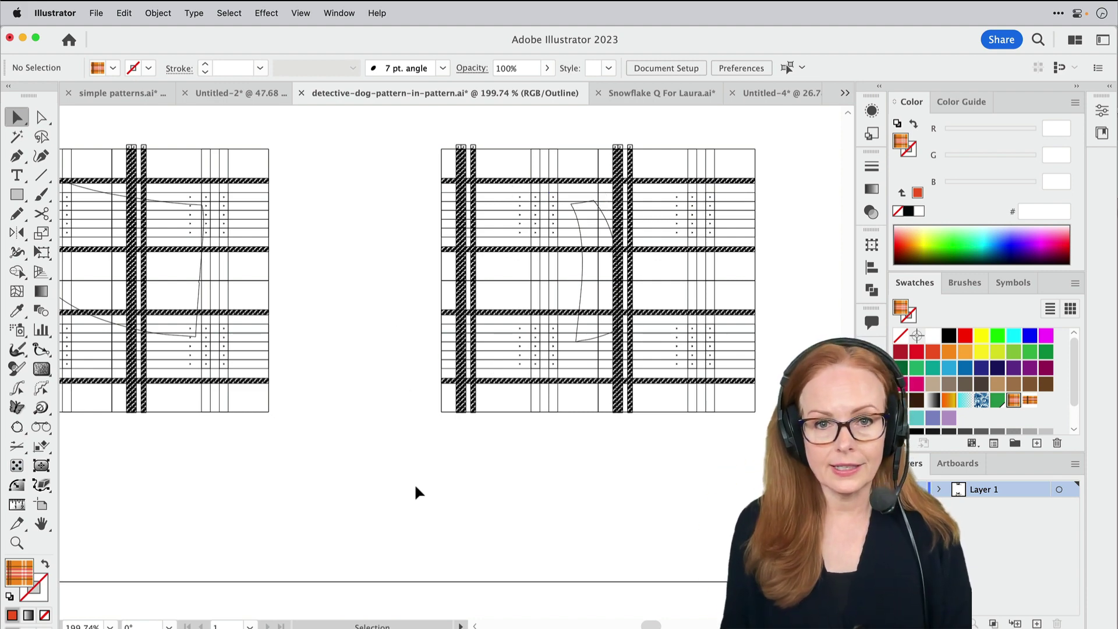
key(super+y)
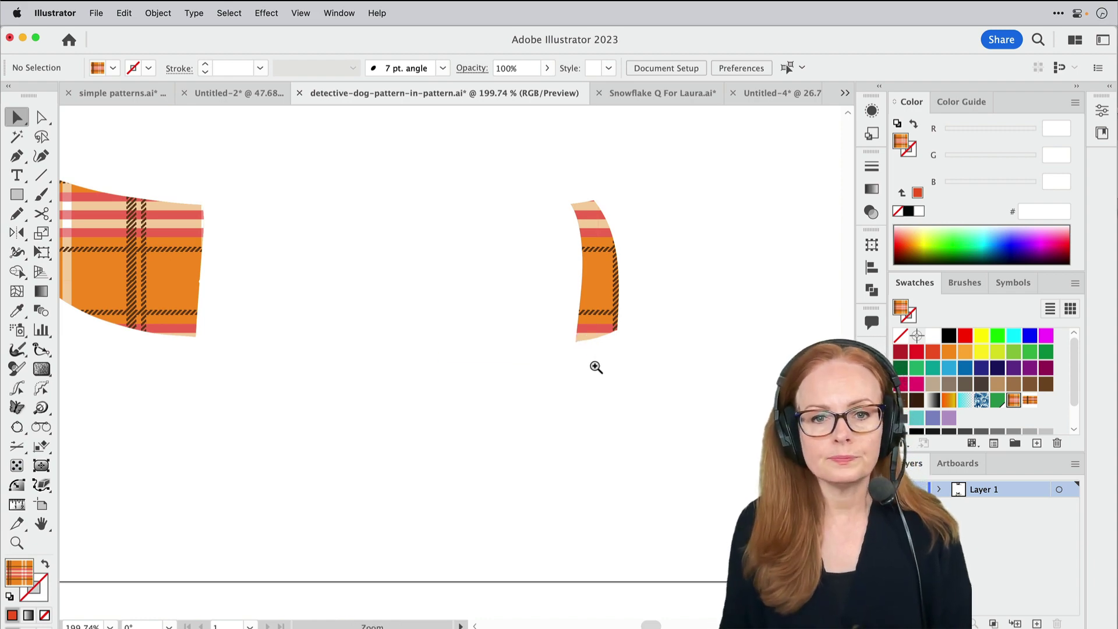
- Move the rear plaid piece up and right until it fills the back part of the dog's coat
drag(595, 367, 439, 430)
drag(519, 389, 372, 479)
click(244, 437)
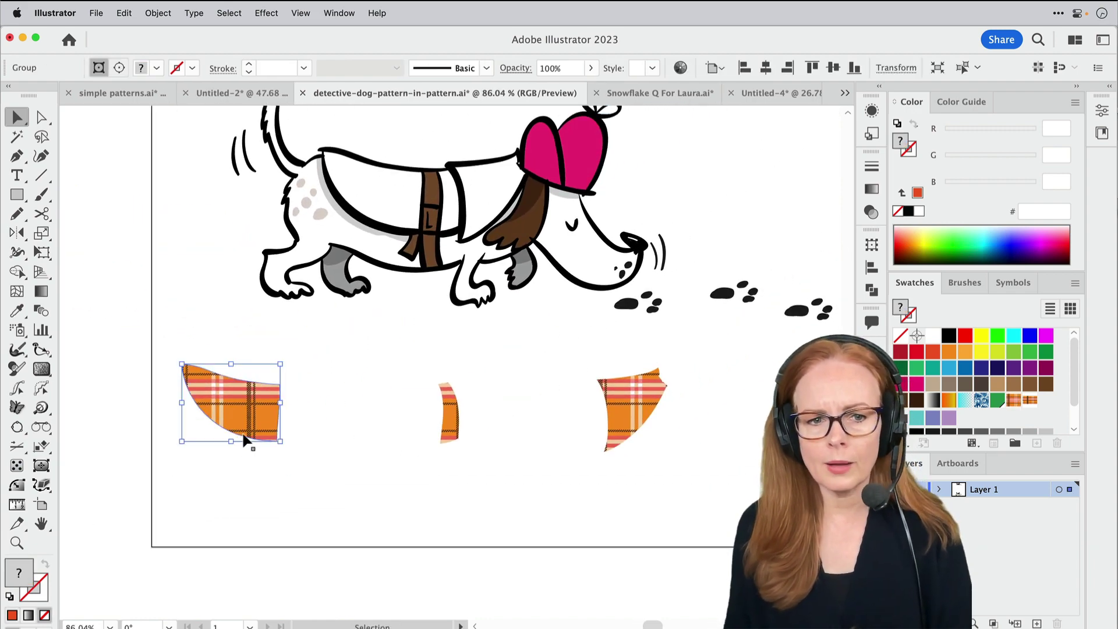
key(shift+Up)
key(shift+Up)
key(shift+Up)
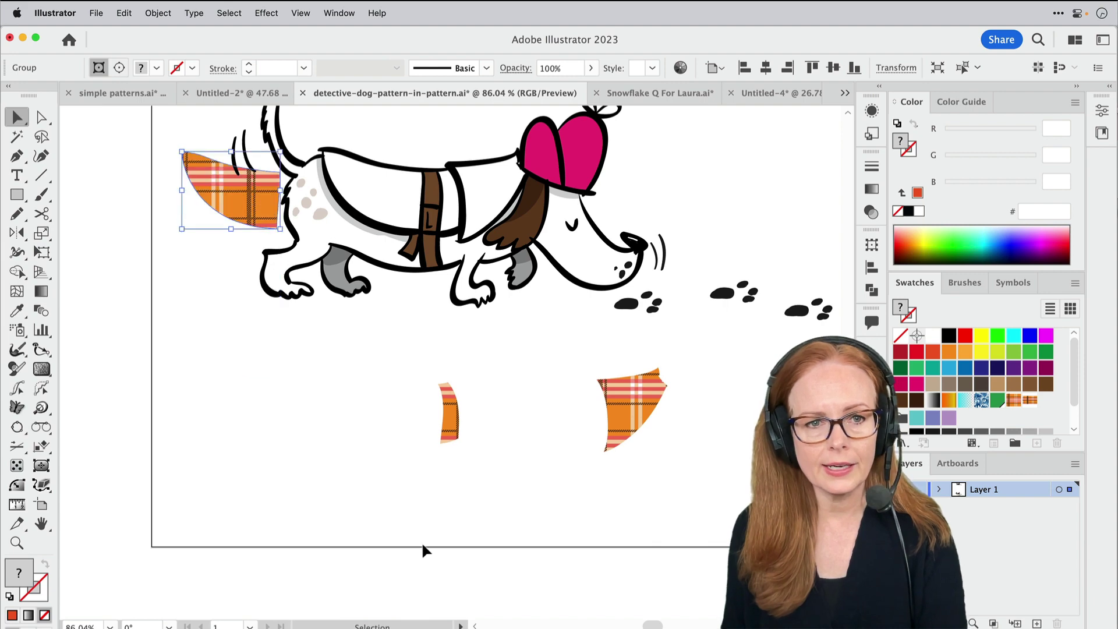
key(shift+Right)
key(shift+Right)
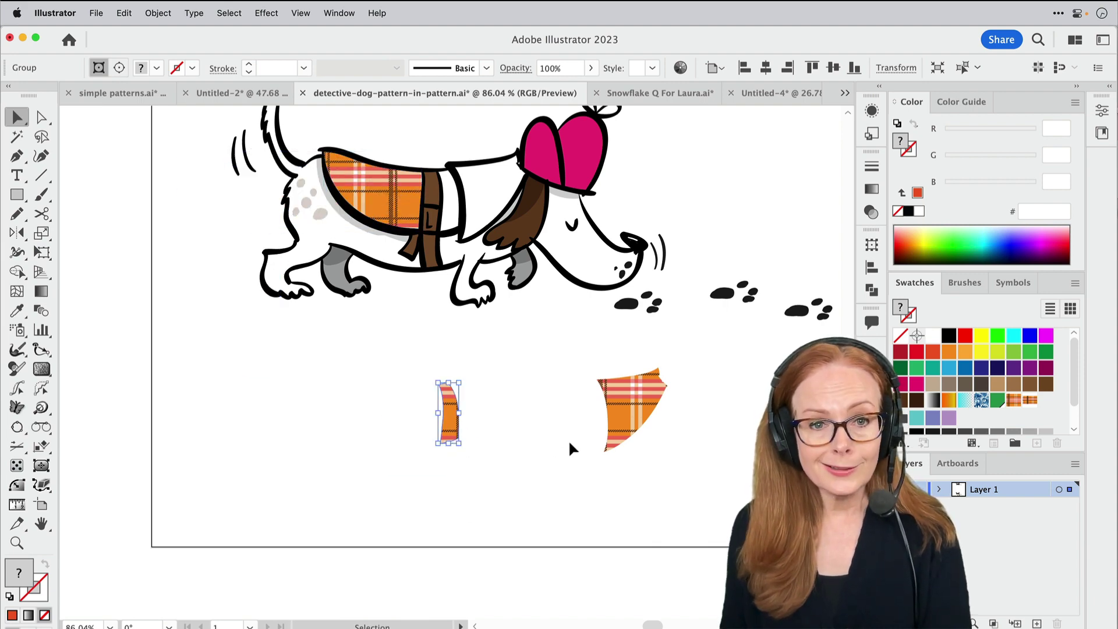
- Move the narrow middle piece and the front plaid piece back into their places on the dog's coat
key(shift+Up)
key(shift+Up)
key(shift+Up)
click(618, 416)
key(shift+Left)
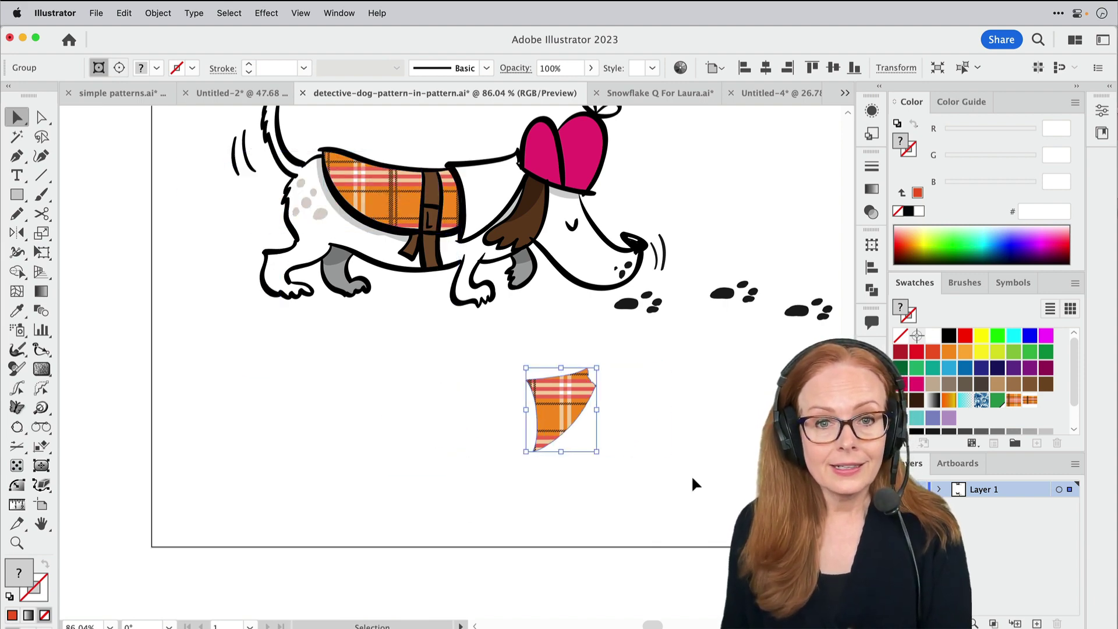
click(587, 459)
- Make a new pattern from the complete dog artwork, including its paw prints
drag(613, 414, 347, 435)
drag(424, 358, 337, 508)
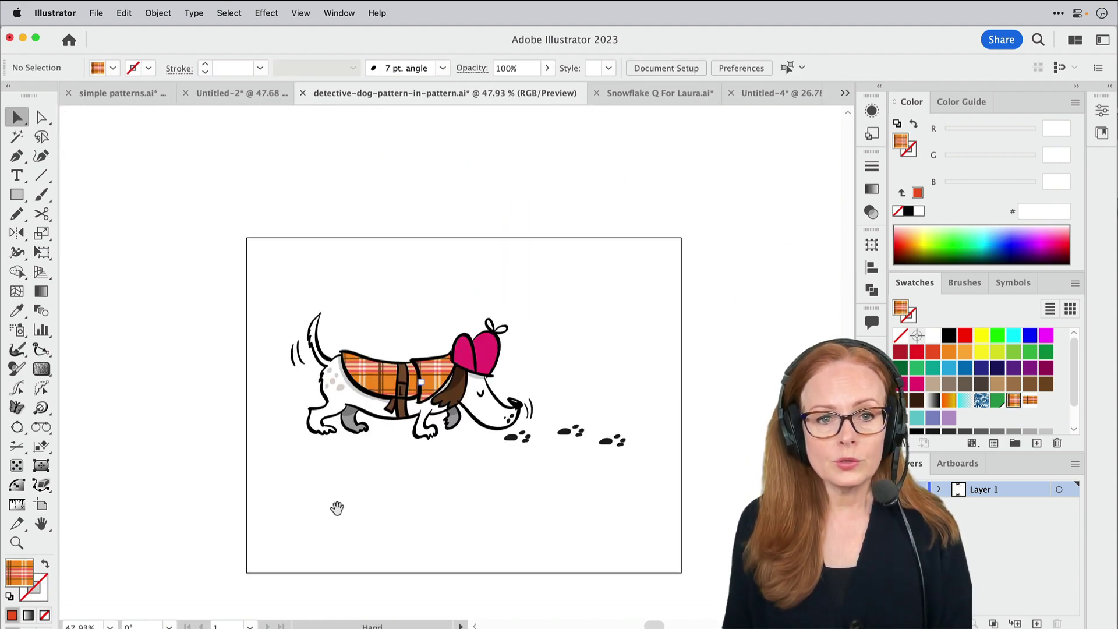
drag(263, 283, 660, 493)
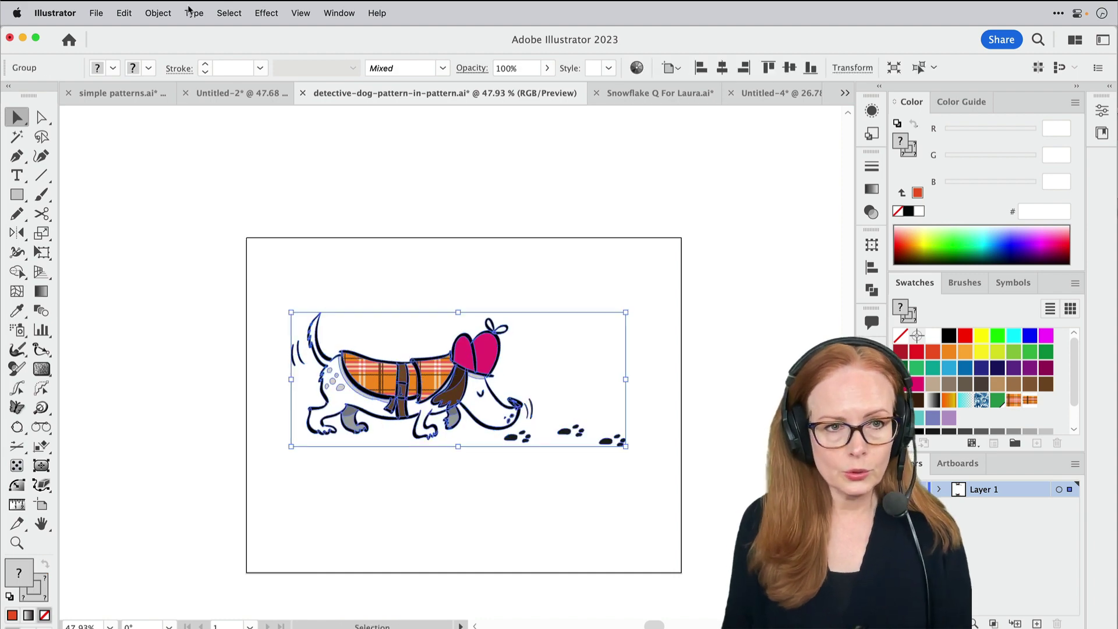
click(160, 13)
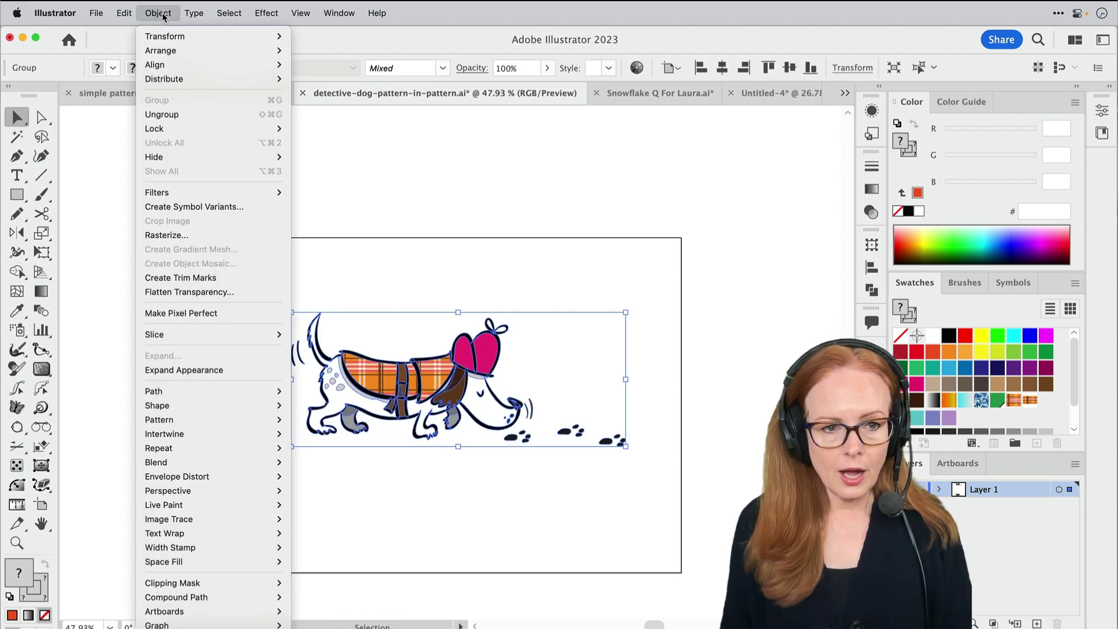
mouse_move(268, 421)
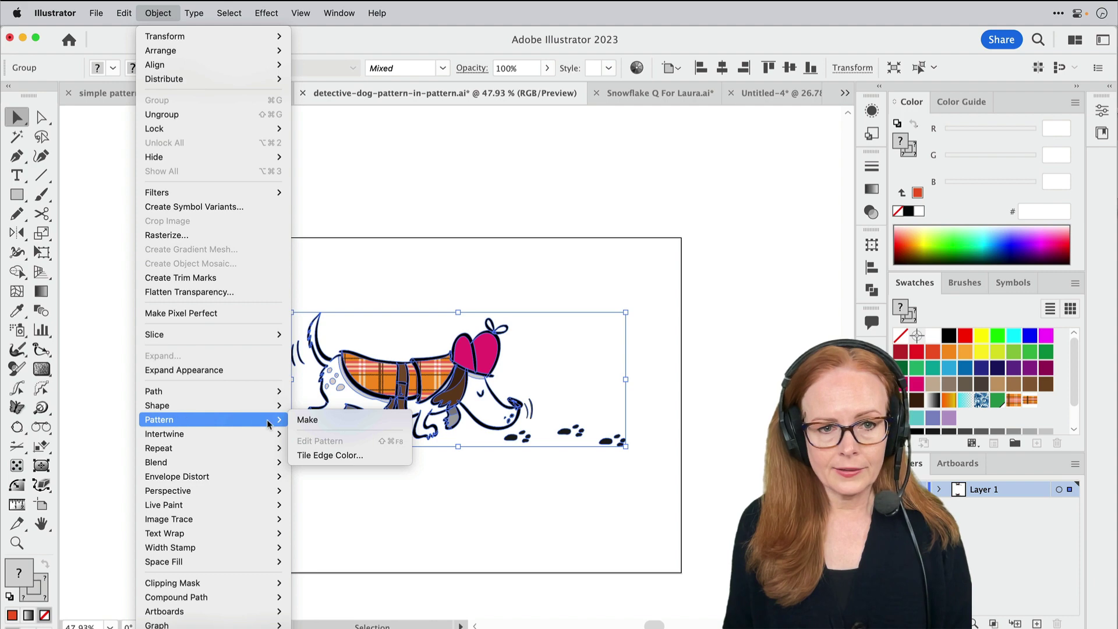
click(305, 421)
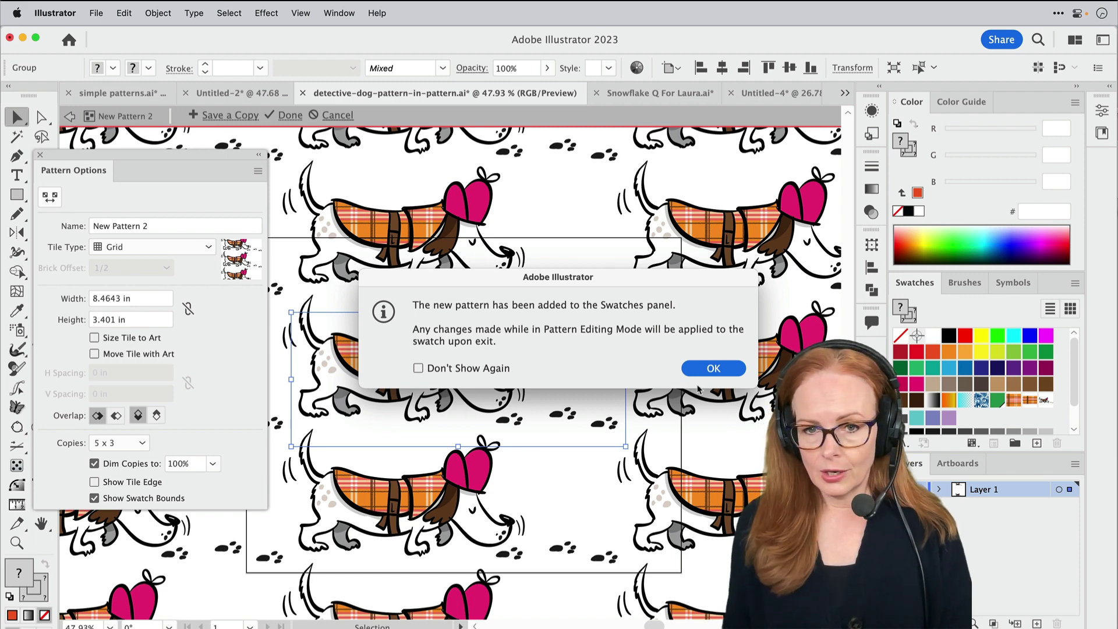
click(707, 371)
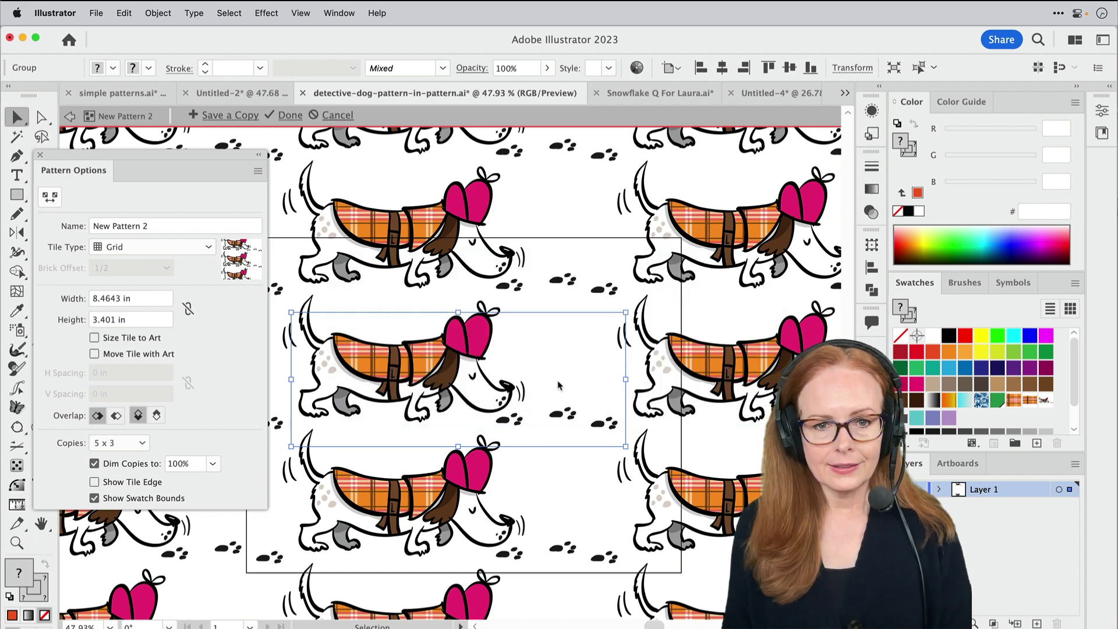
- Shift the front plaid coat piece slightly within the pattern's central dog
click(547, 329)
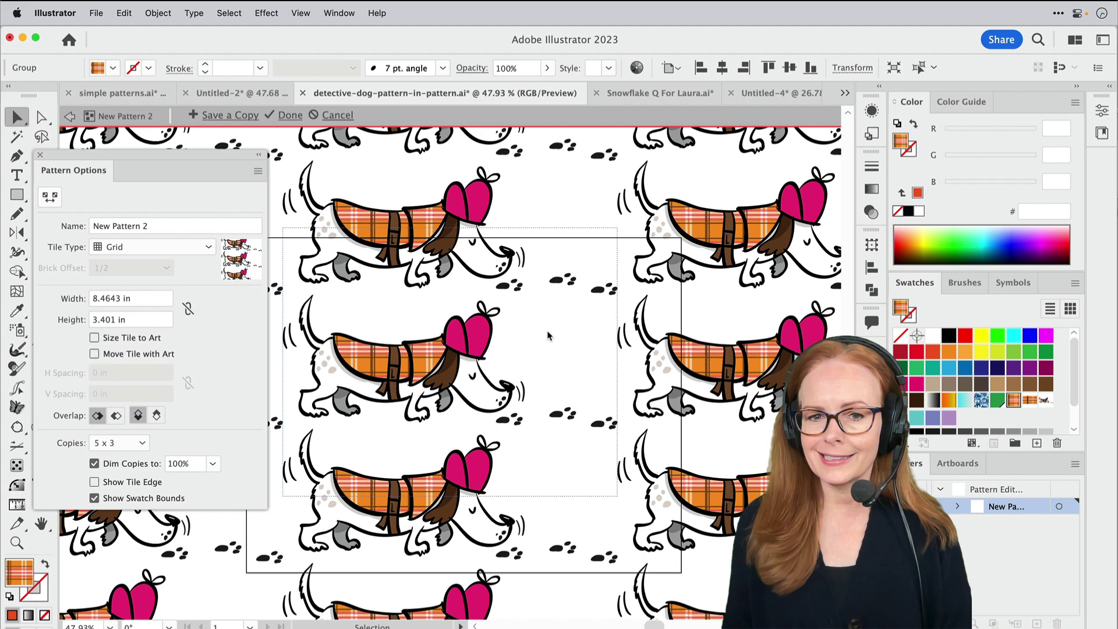
key(super+z)
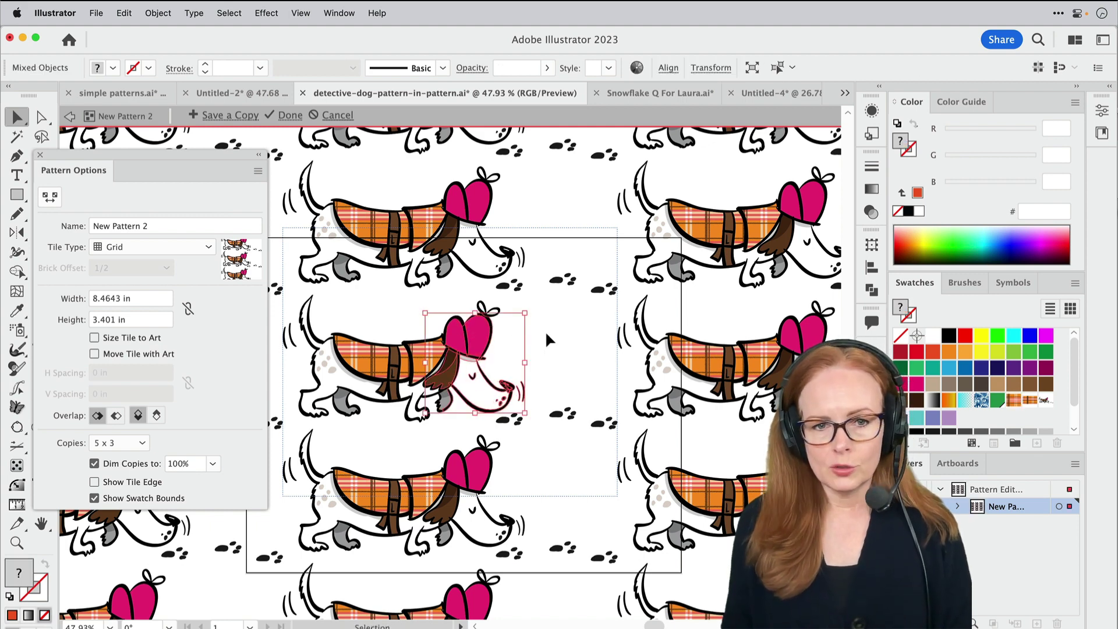
click(545, 333)
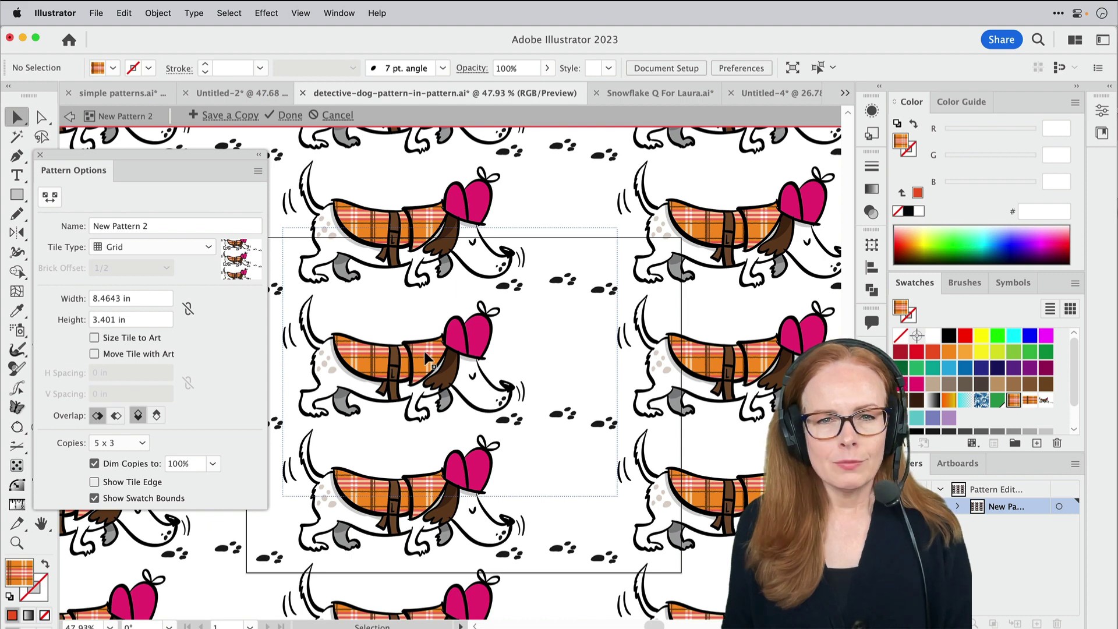
drag(427, 358, 437, 357)
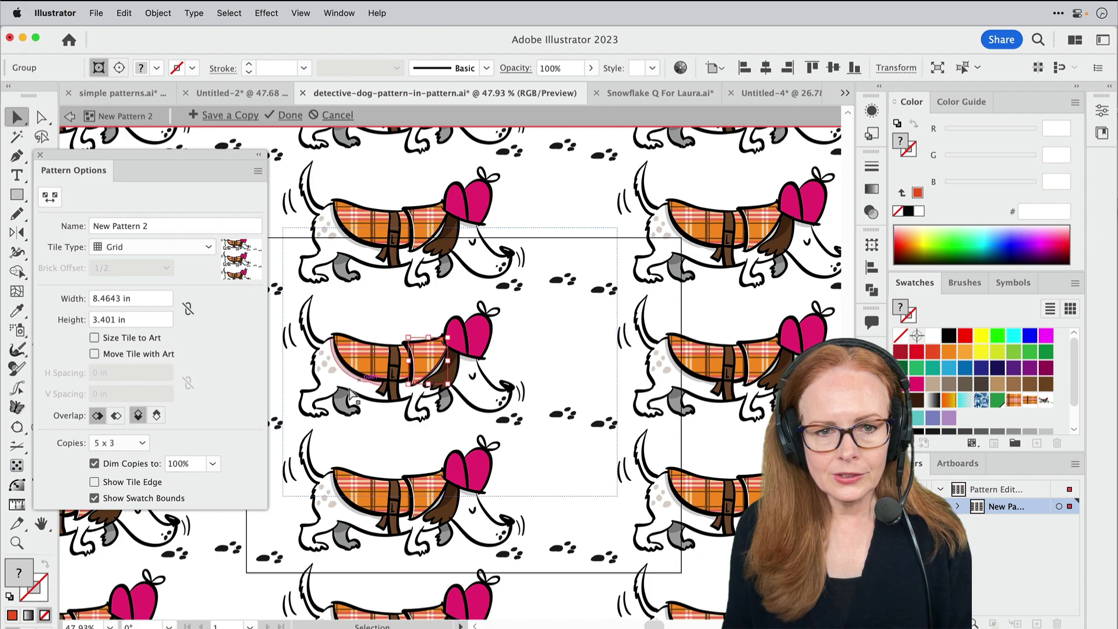
- Examine the plaid coat pieces up close in the pattern tile and cancel the pattern editing
key(super+space)
drag(350, 391, 661, 291)
drag(456, 356, 601, 289)
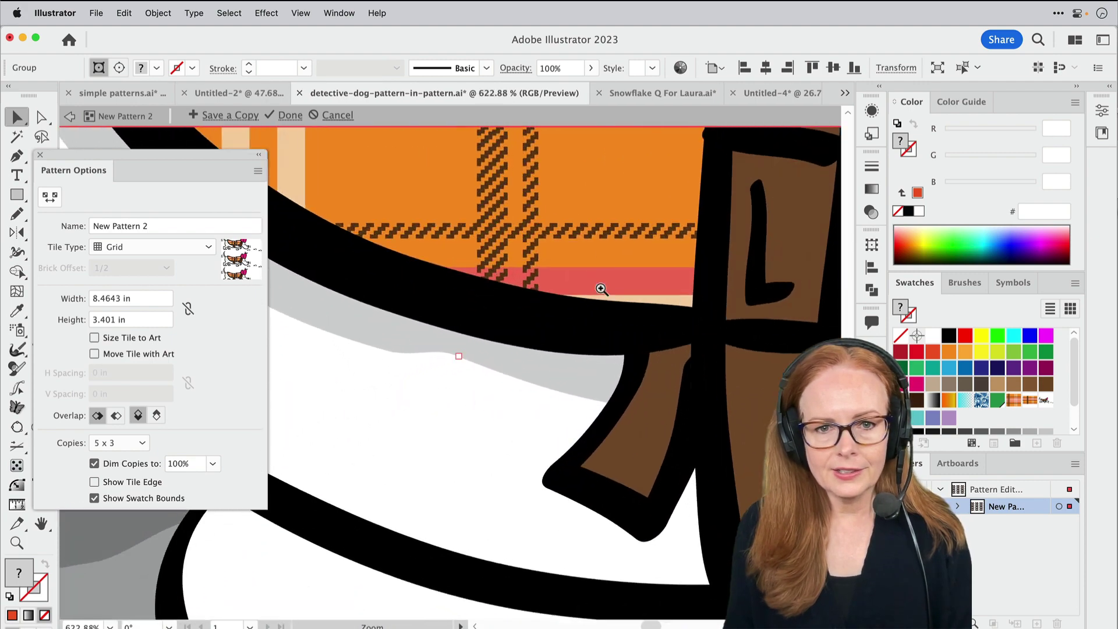
key(super+space)
drag(519, 219, 309, 268)
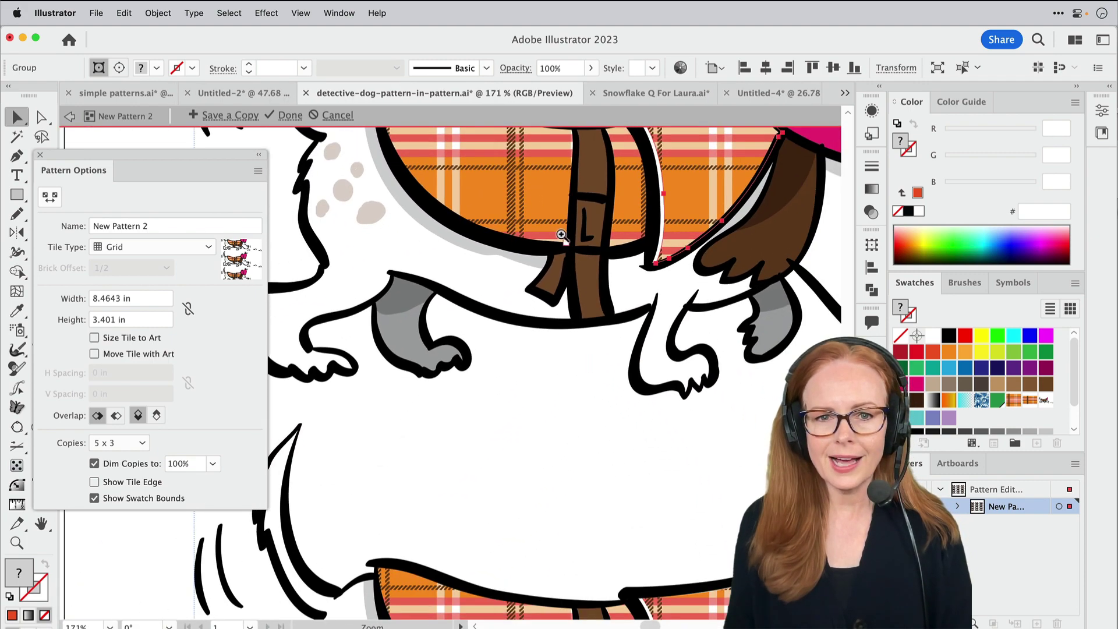
drag(561, 234, 440, 384)
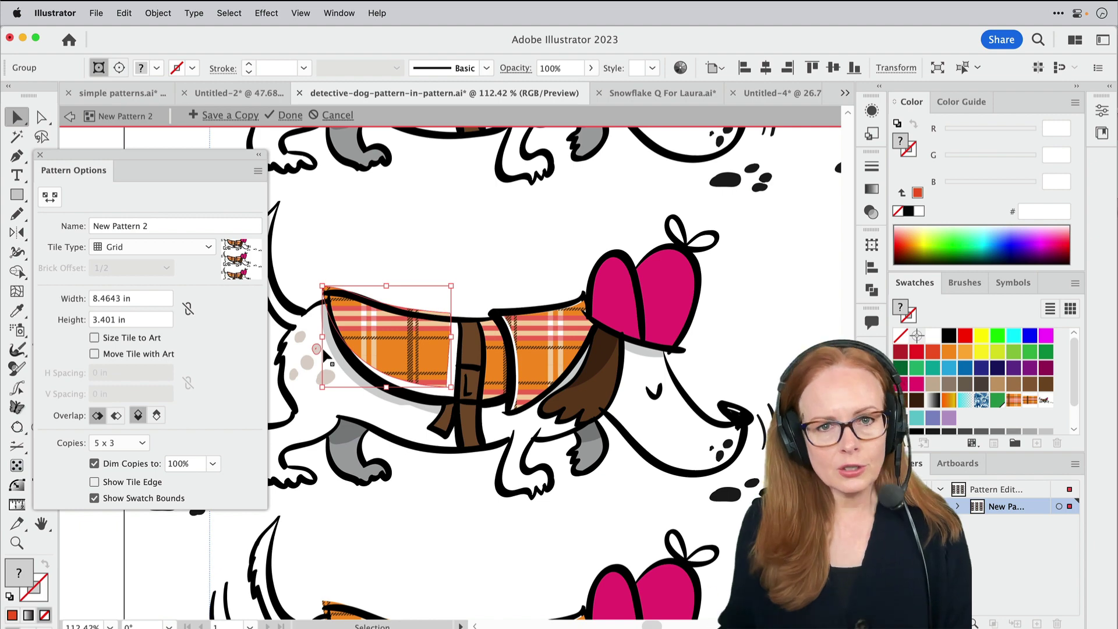
click(331, 116)
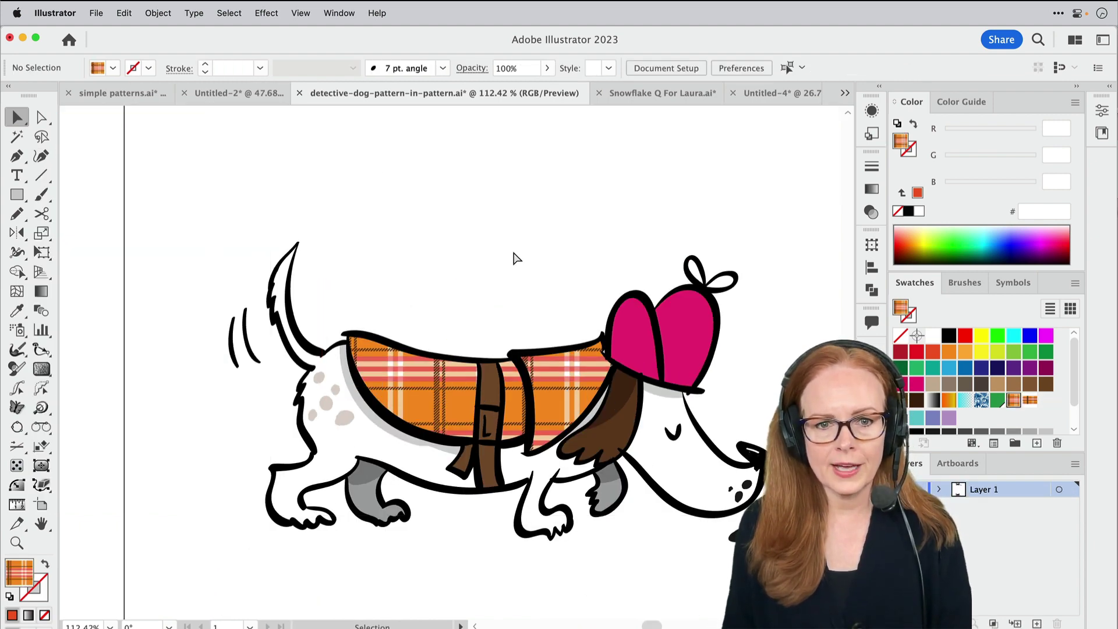
- Ungroup the dog artwork and select only its plaid coat group
drag(514, 257, 460, 387)
drag(509, 462, 391, 390)
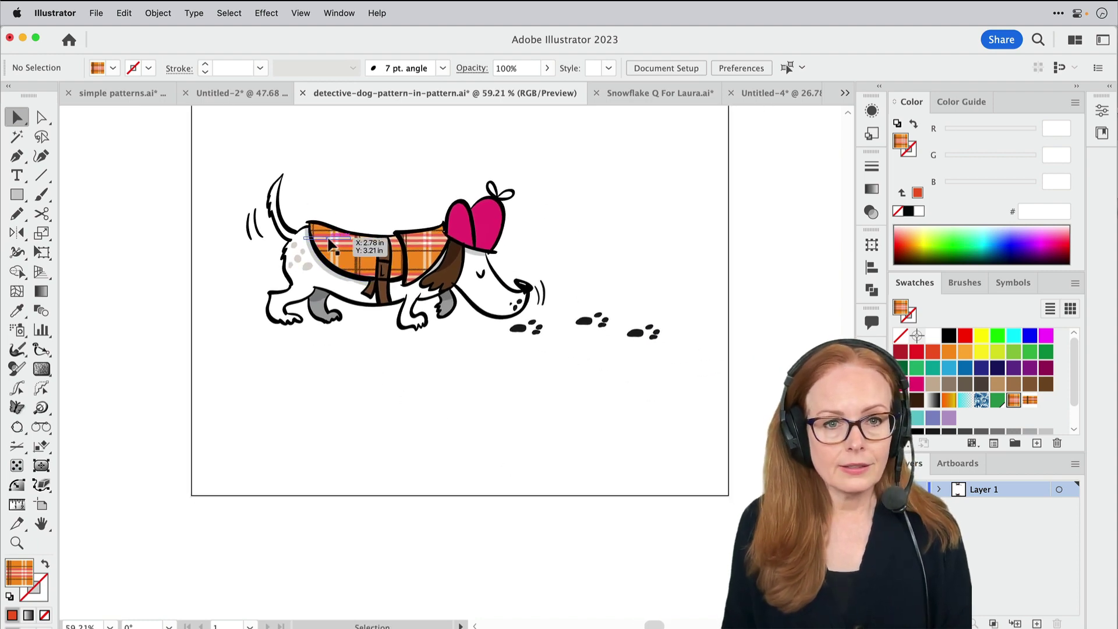
click(333, 242)
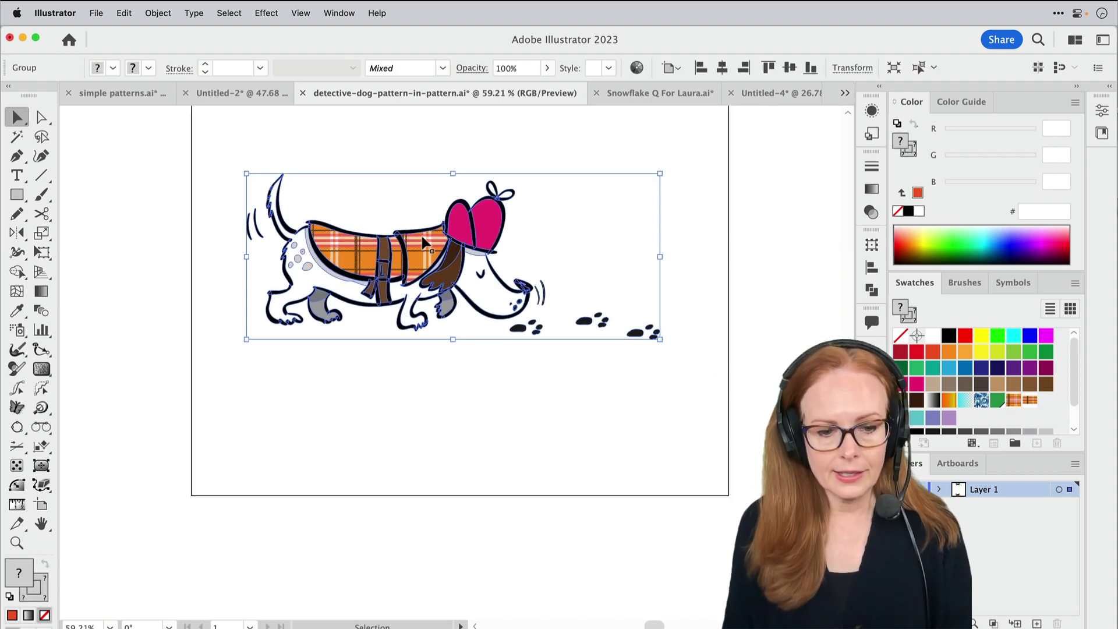
key(super)
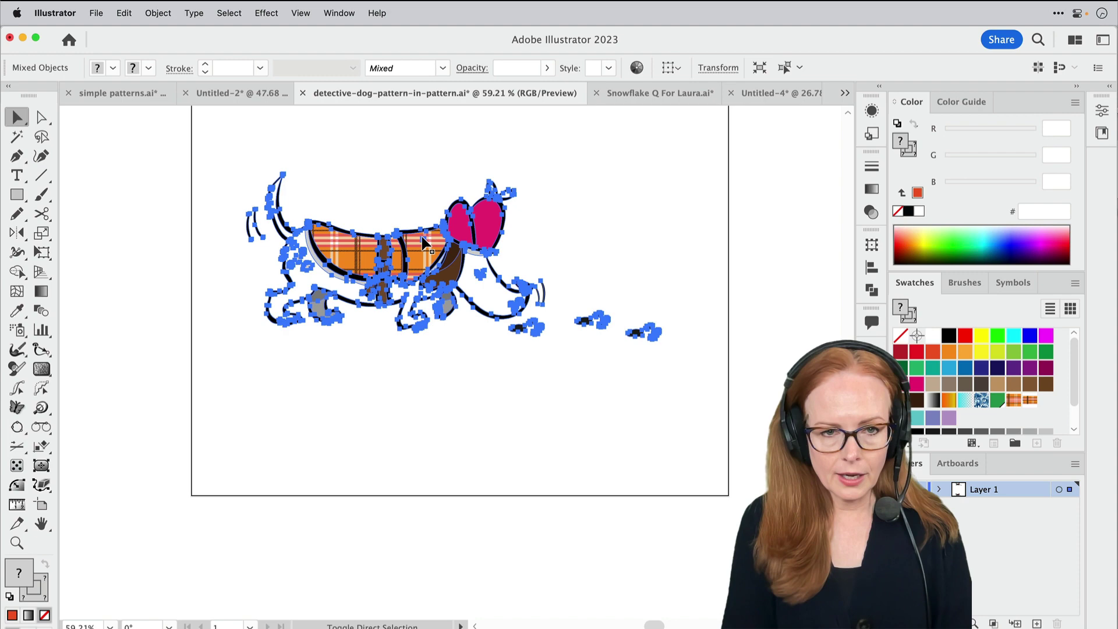
click(329, 435)
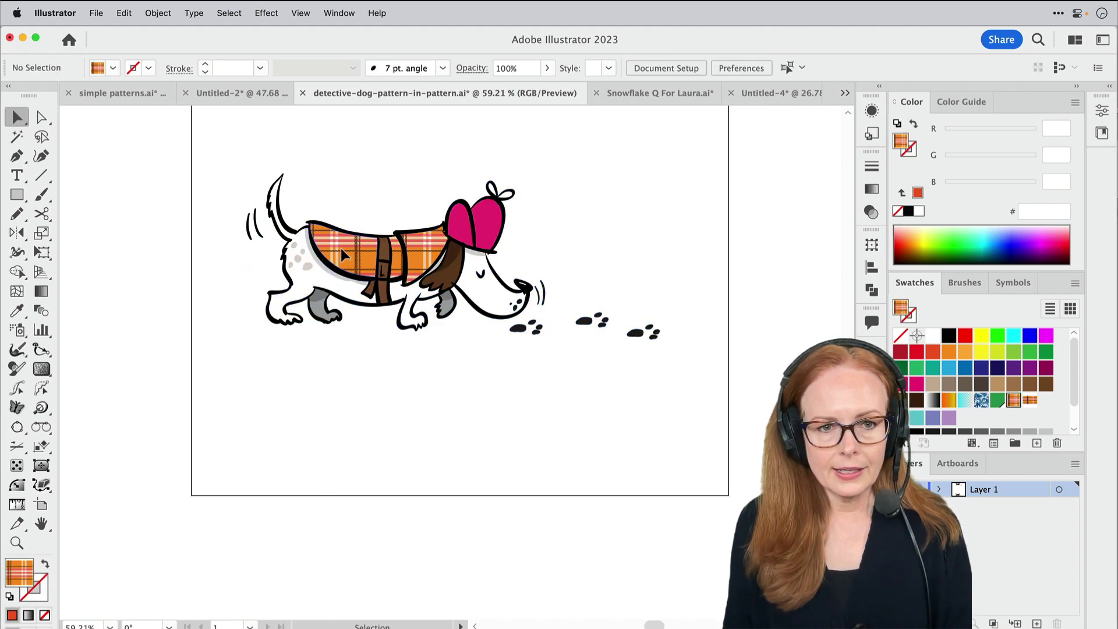
click(340, 246)
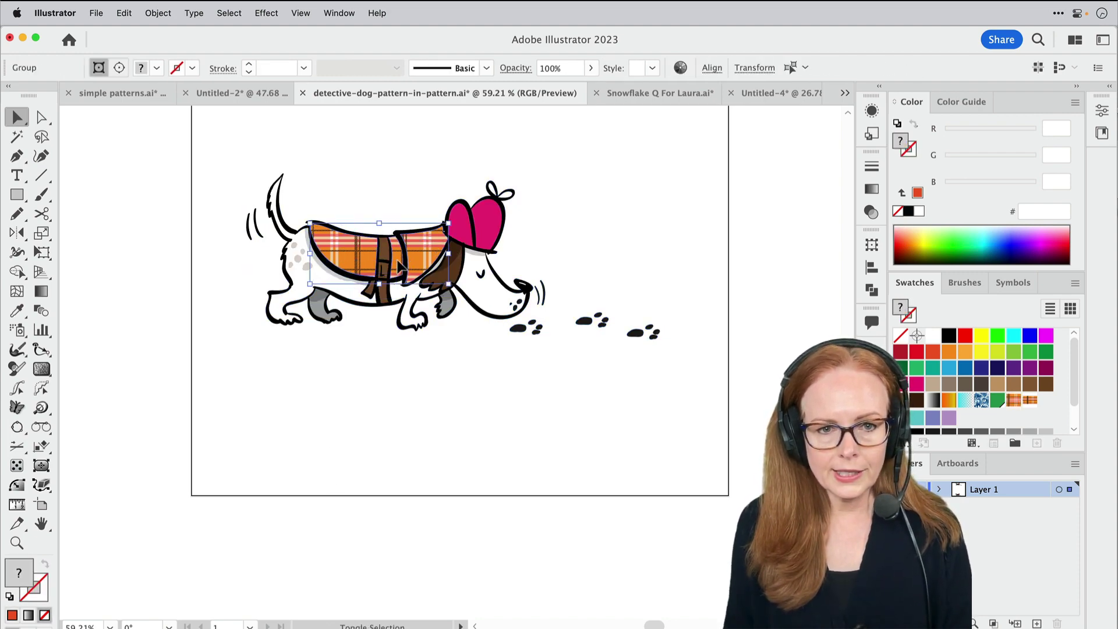
- Move the plaid coat group clear below the dog and check its hidden clipped artwork in Outline view
drag(344, 264, 489, 341)
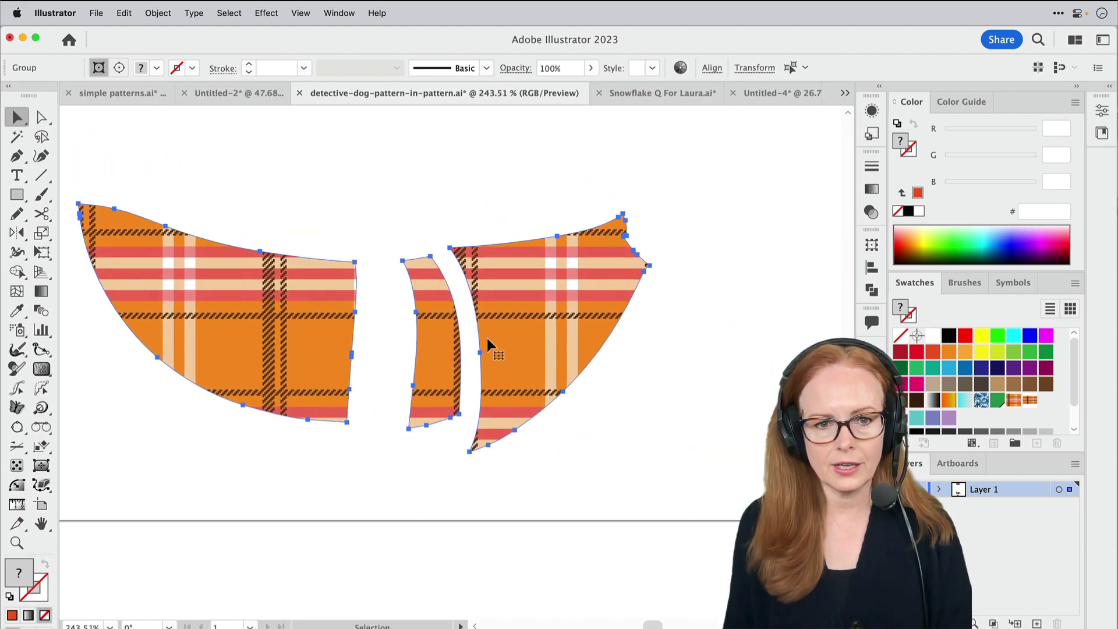
click(694, 395)
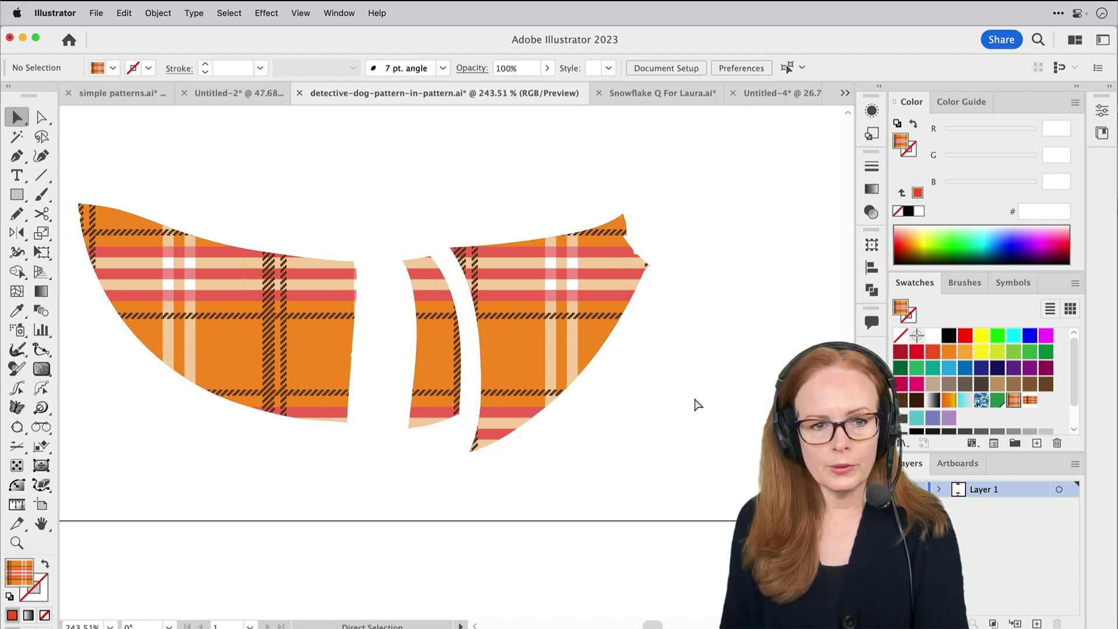
key(super+y)
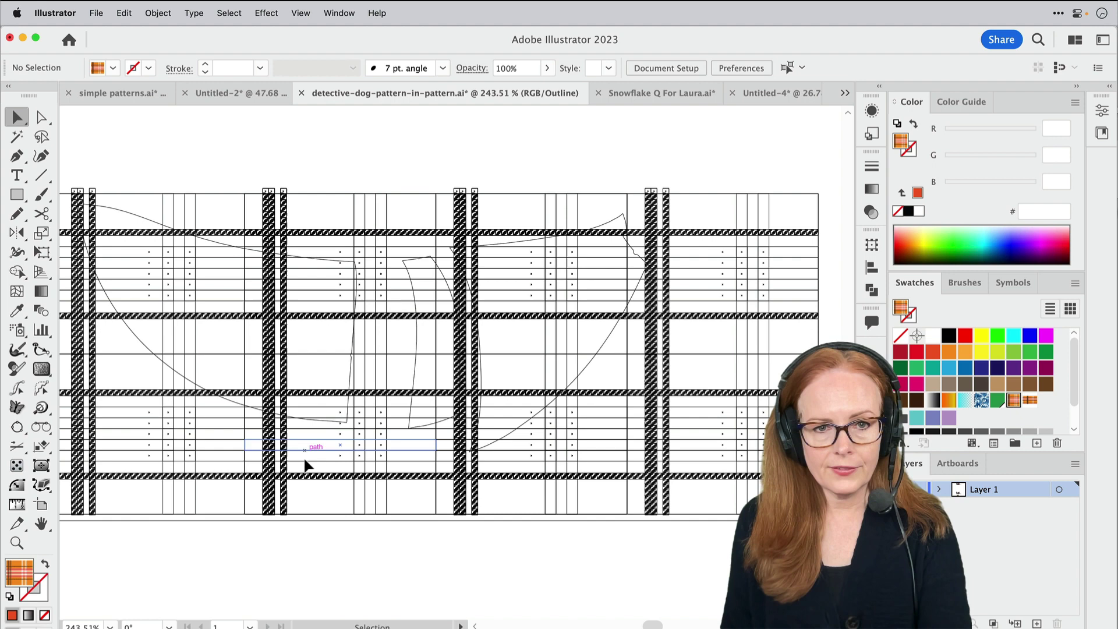
key(super+y)
- Apply Pathfinder Trim to the large rear plaid coat piece
drag(249, 346, 202, 323)
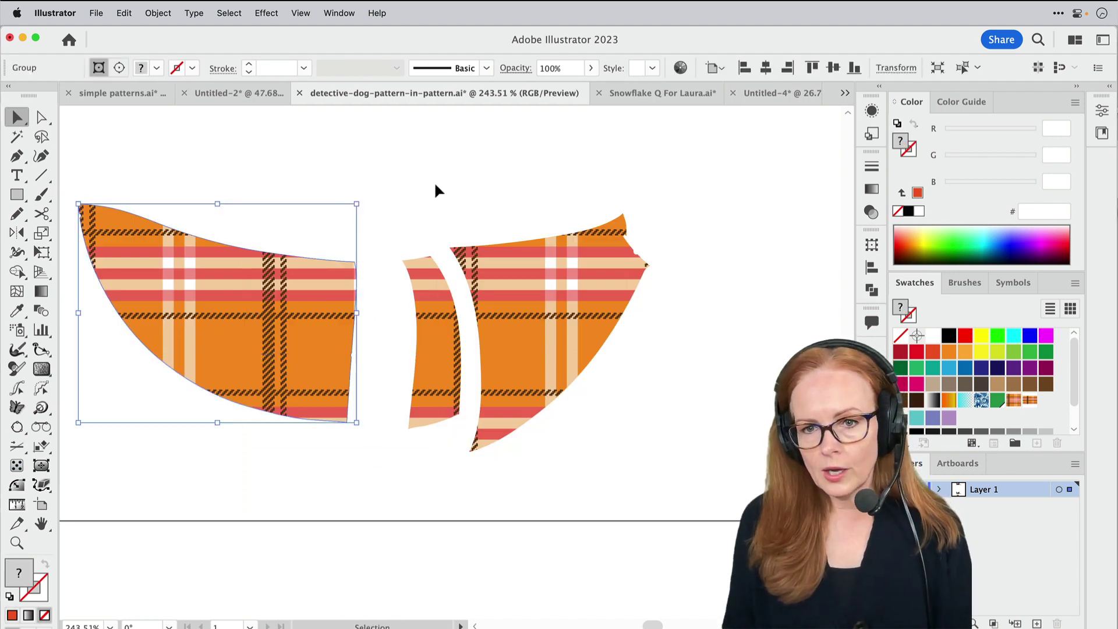
click(872, 289)
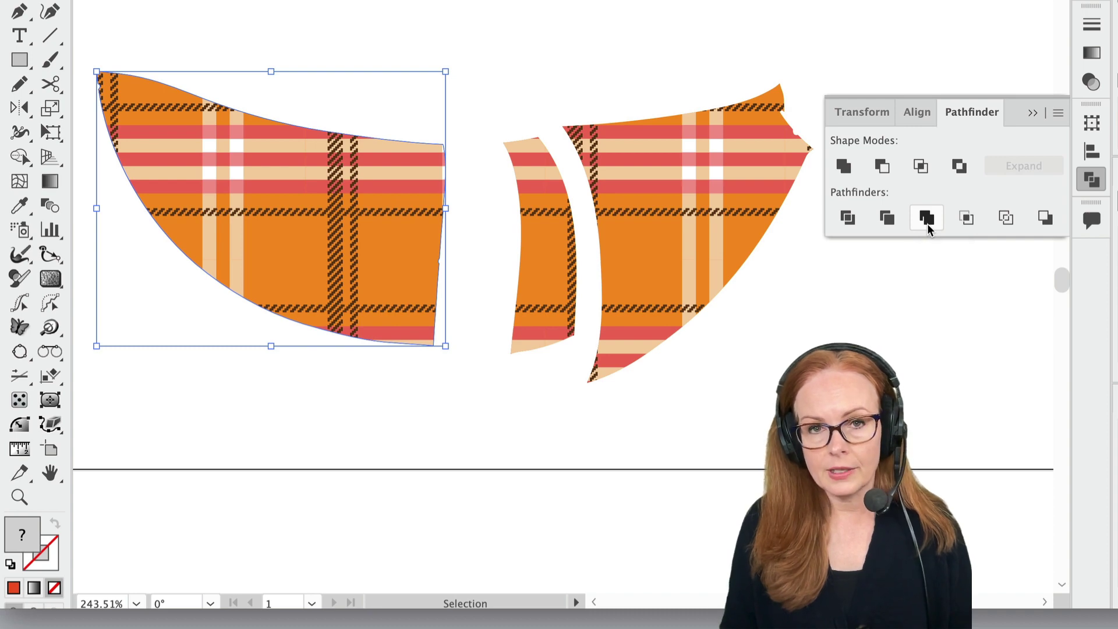
click(891, 220)
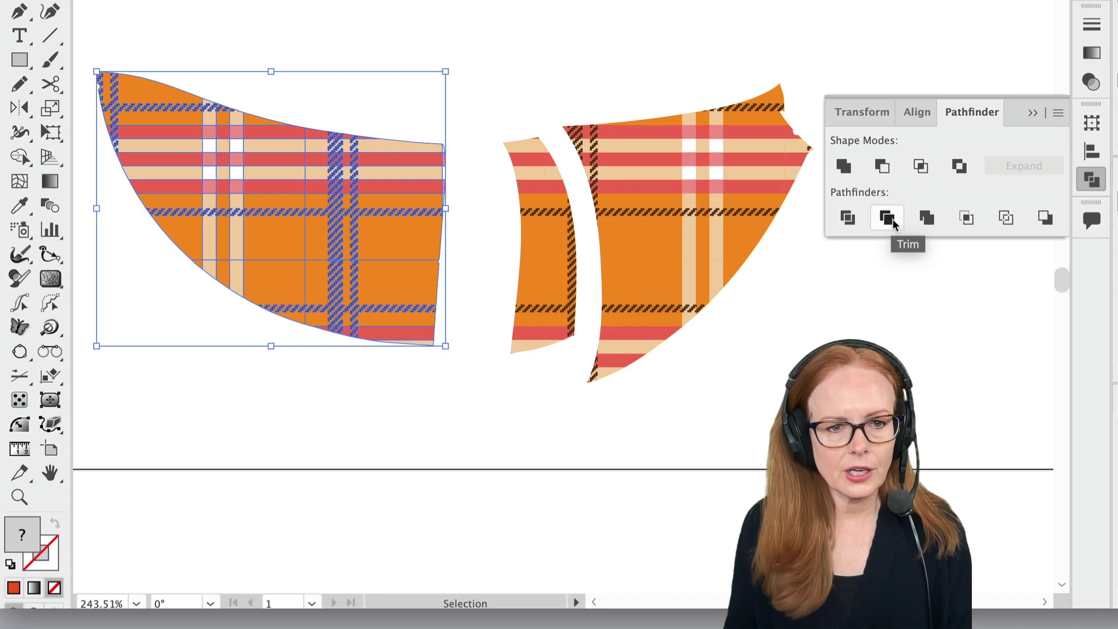
- Move the trimmed rear coat piece well away from the other two plaid pieces
key(space)
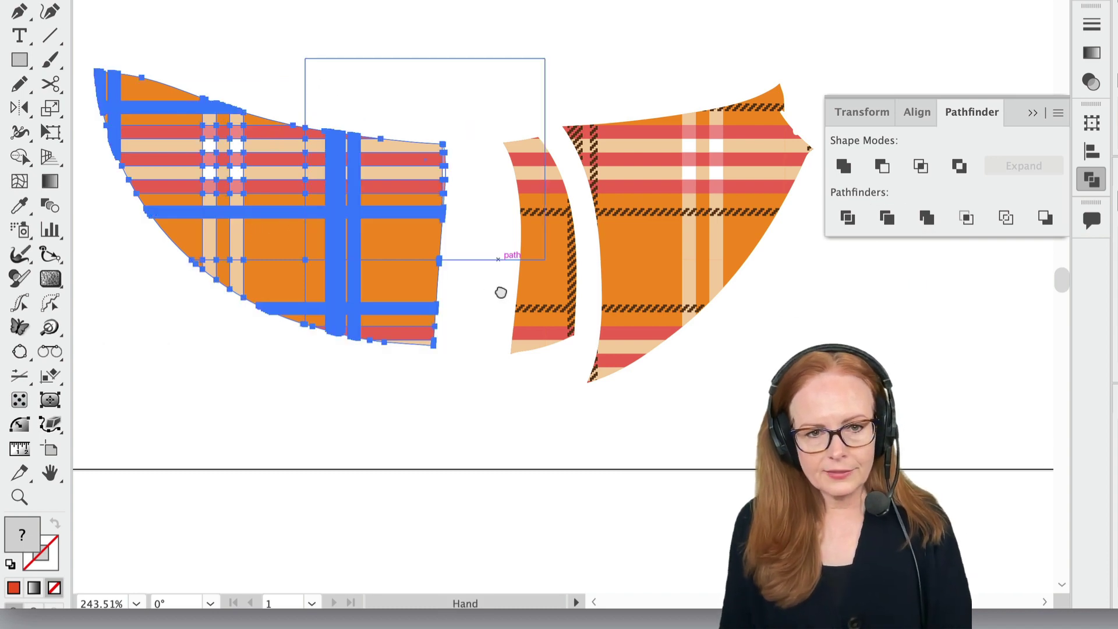
drag(513, 278, 628, 347)
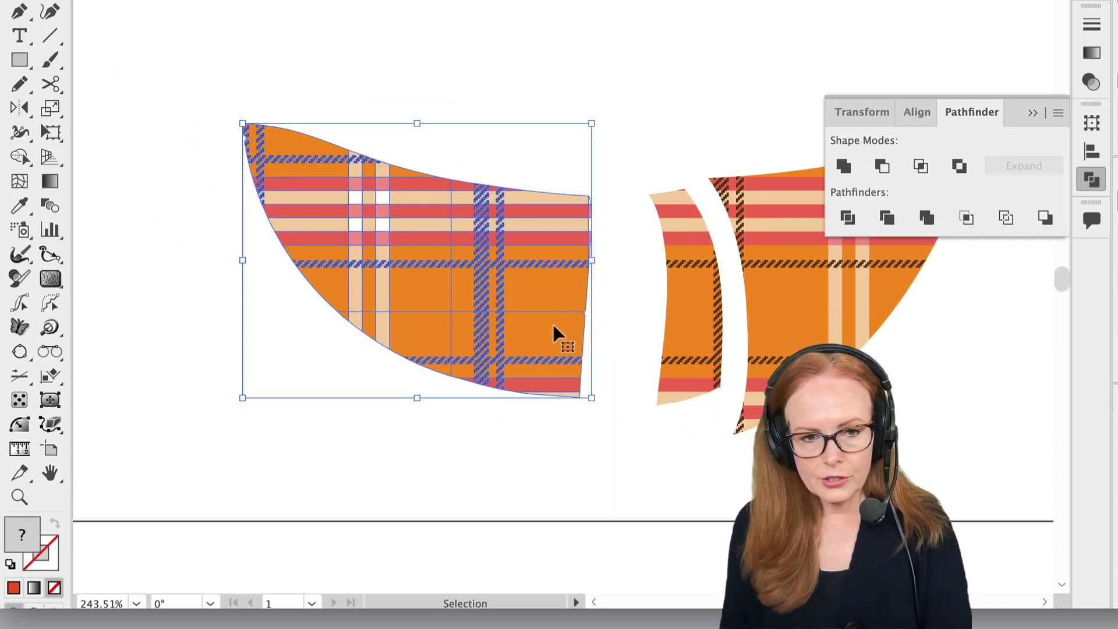
key(space)
drag(497, 343, 737, 322)
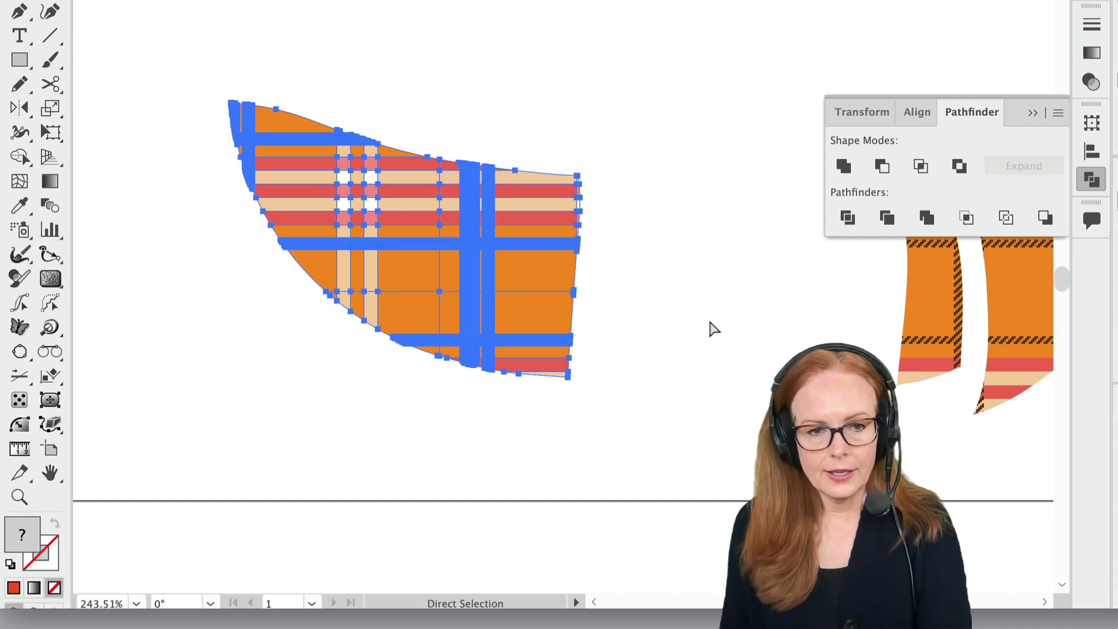
- Check the separated rear coat piece in Outline view and combine its same-coloured areas with Pathfinder Merge
key(super+y)
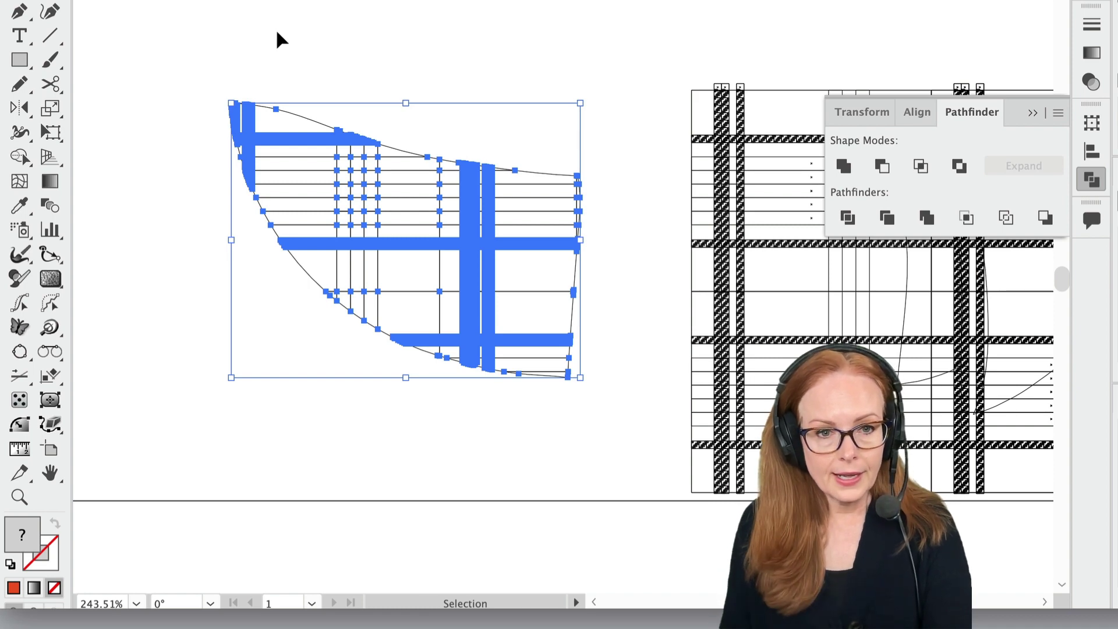
key(ctrl+y)
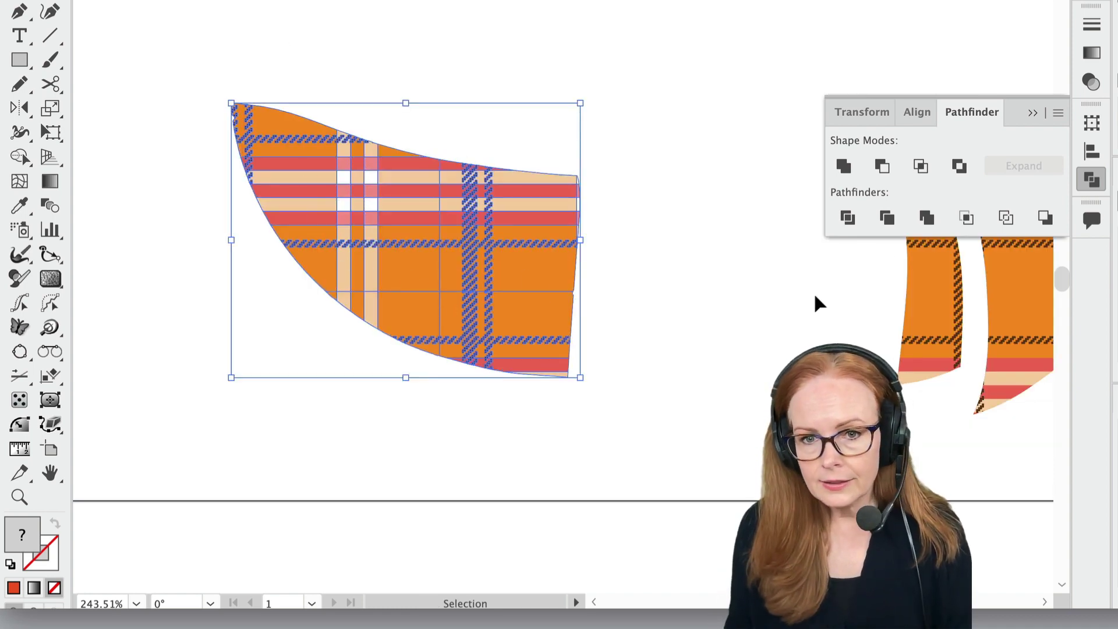
click(928, 218)
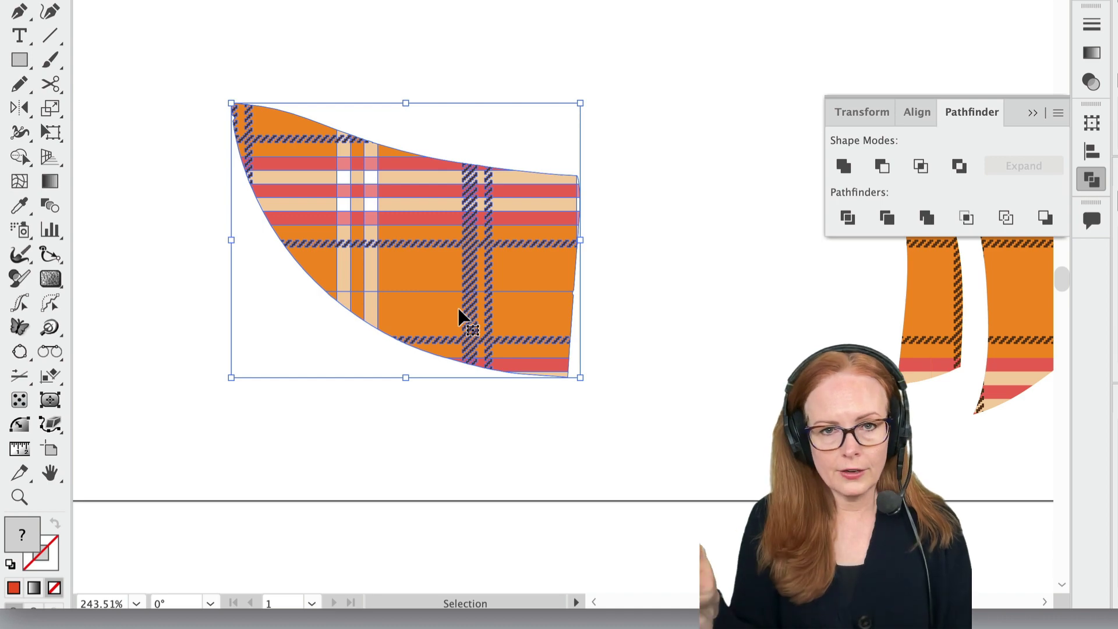
click(648, 271)
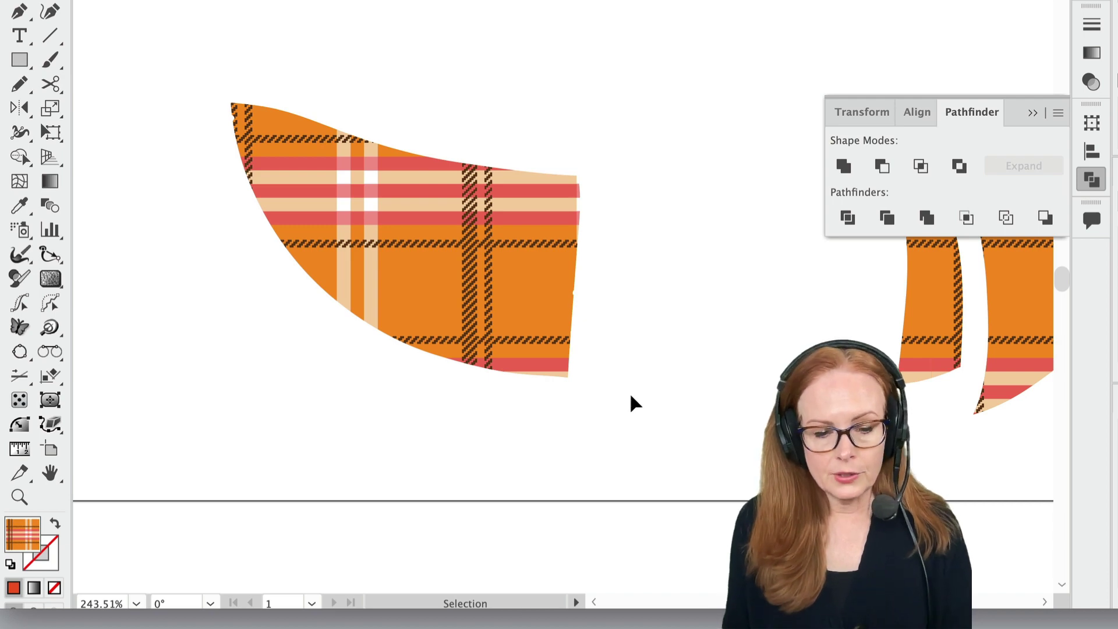
- Pull an orange area and a beige stripe segment out of the rear coat piece as a test, and undo the moves
key(a)
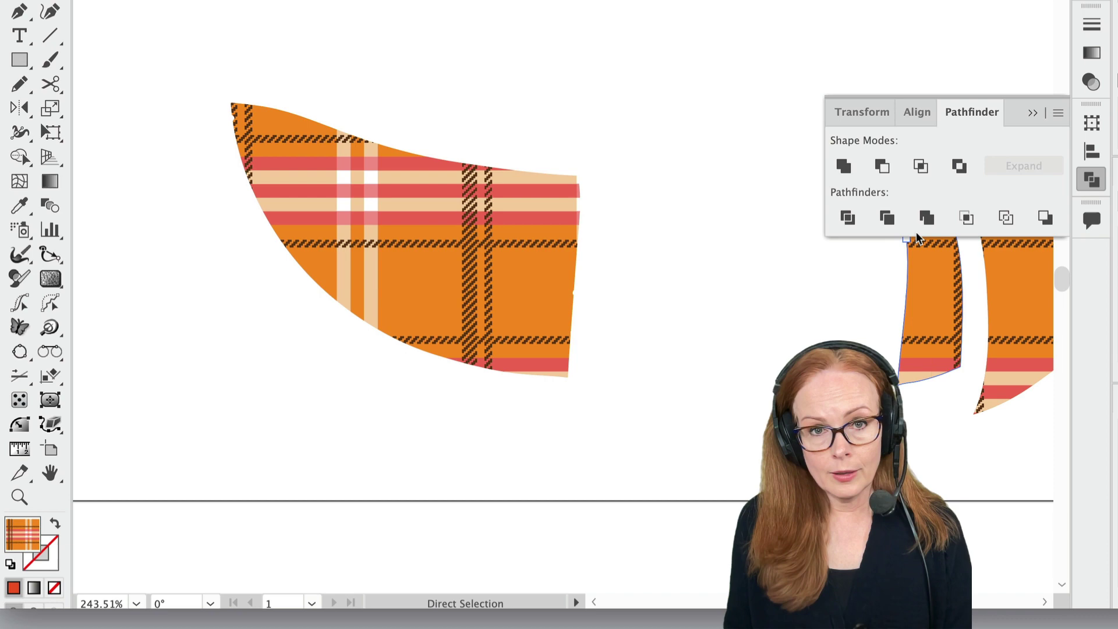
drag(532, 317, 687, 310)
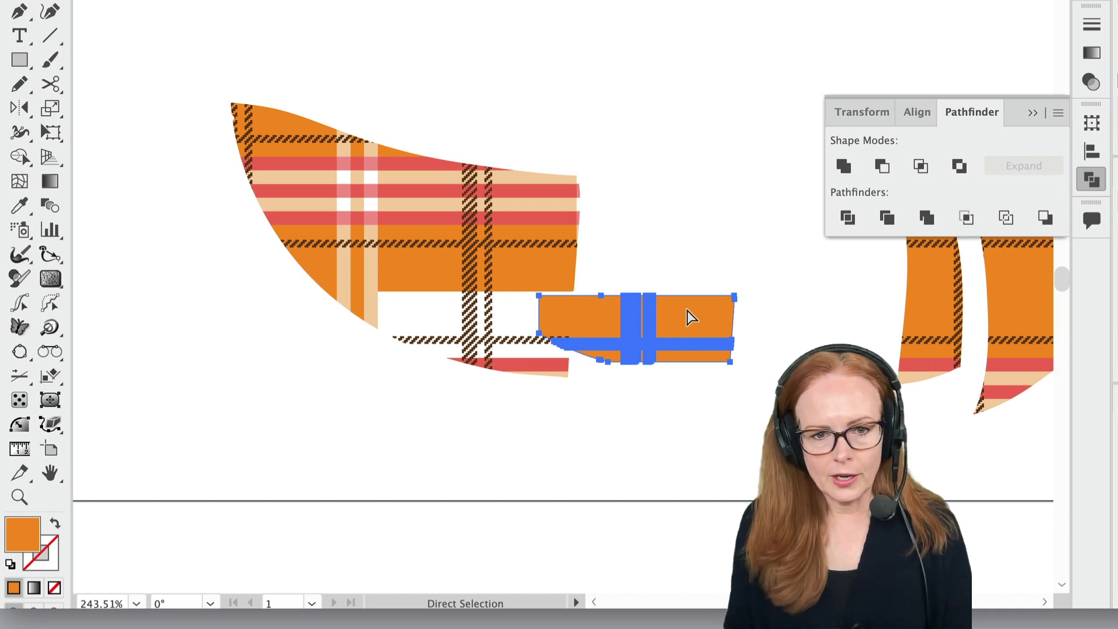
click(696, 444)
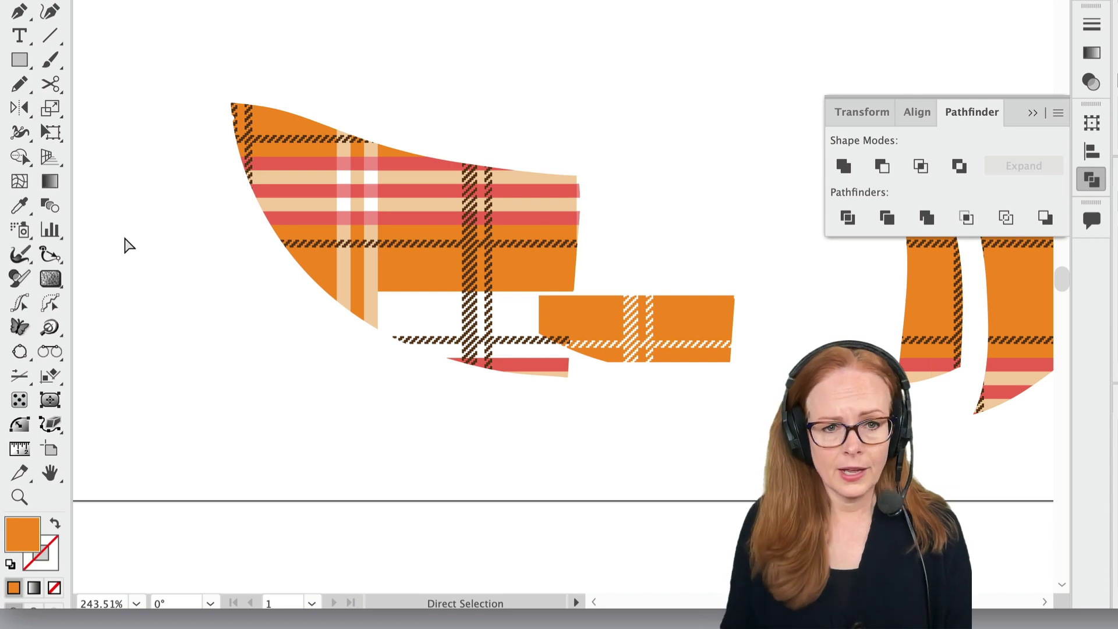
mouse_move(374, 317)
mouse_down()
mouse_move(414, 312)
mouse_move(374, 304)
mouse_up()
click(302, 333)
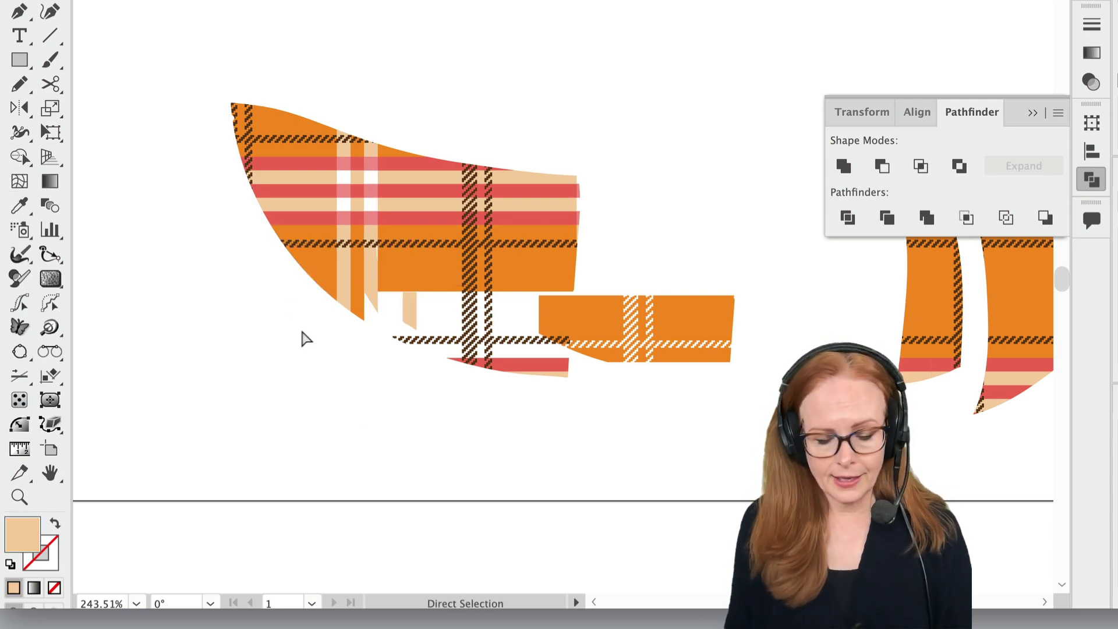
key(super+z)
key(super+z)
key(super+z)
key(super+z)
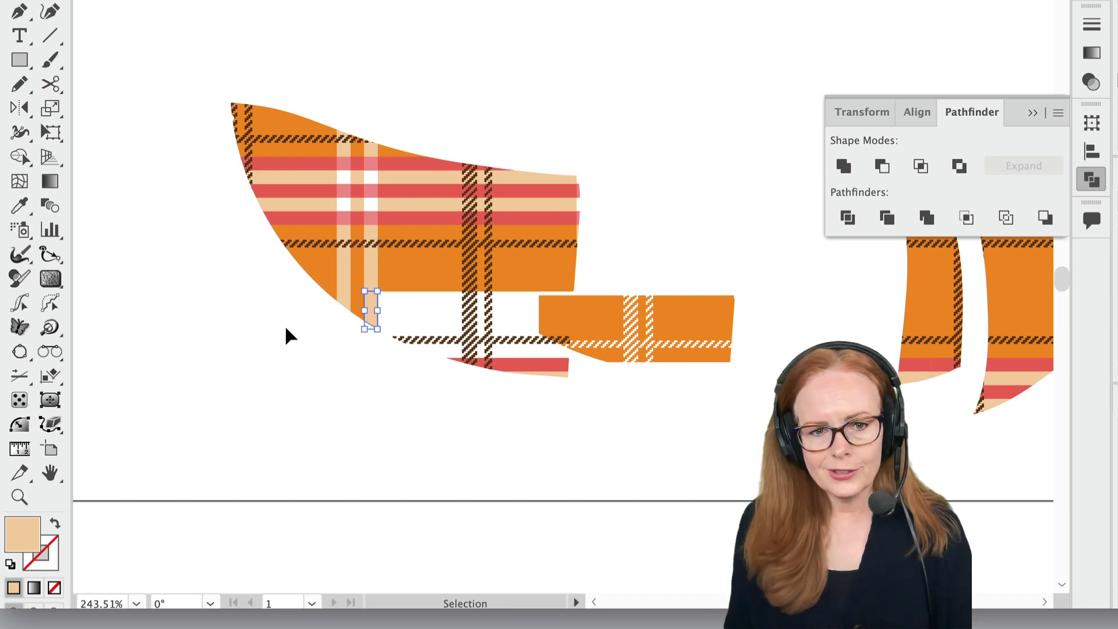
key(a)
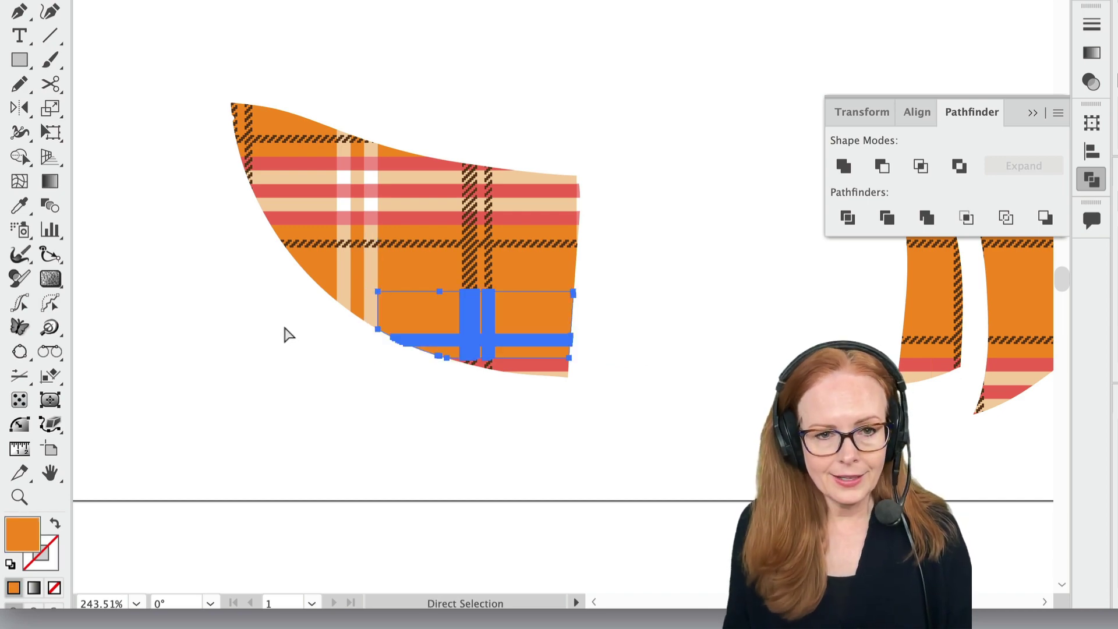
key(v)
click(336, 402)
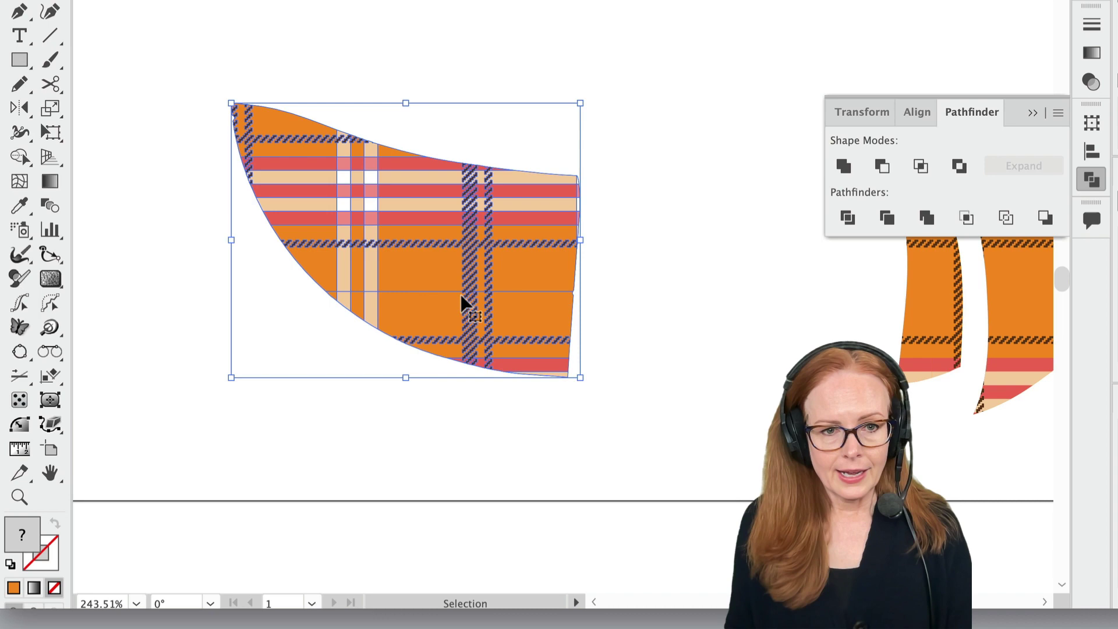
- Move the rear plaid coat piece back into place inside the dog's coat outline
drag(643, 268, 491, 363)
drag(561, 270, 350, 491)
drag(452, 402, 571, 502)
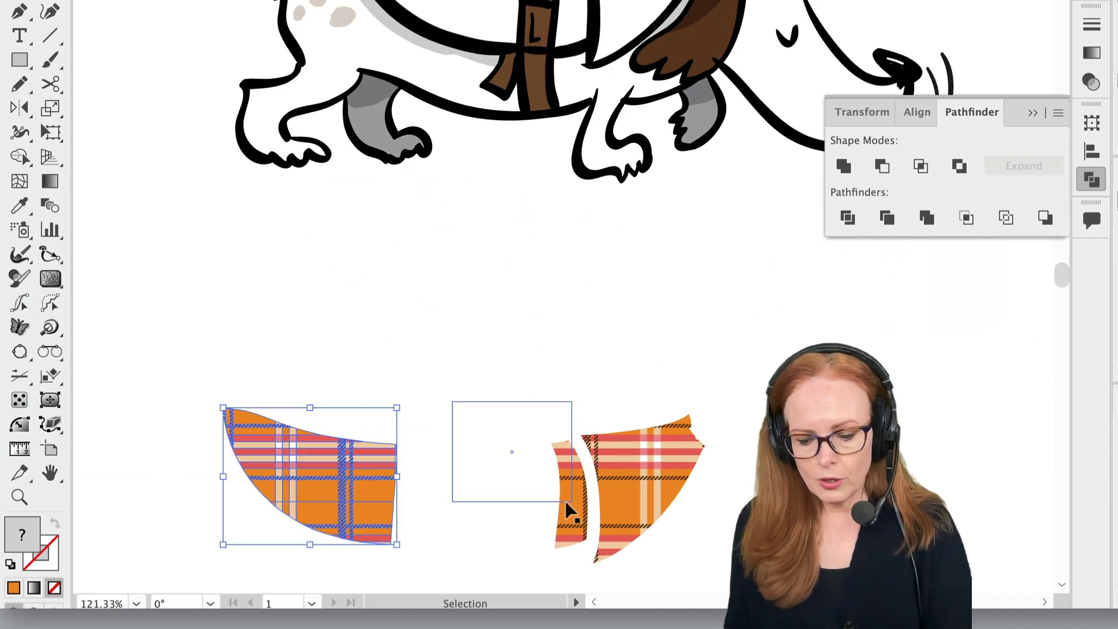
key(shift+Up)
key(shift+Up)
key(shift+Up)
key(shift+Up)
key(shift+Right)
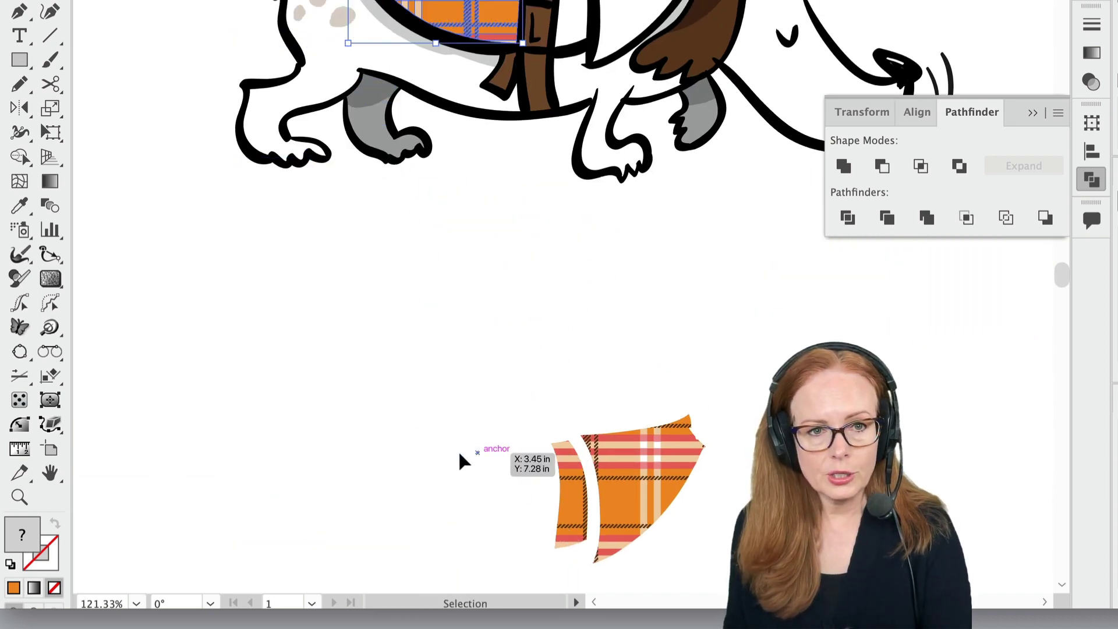
click(459, 452)
- Apply Pathfinder Merge to the narrow middle and front plaid coat pieces and check both in Outline view
click(585, 494)
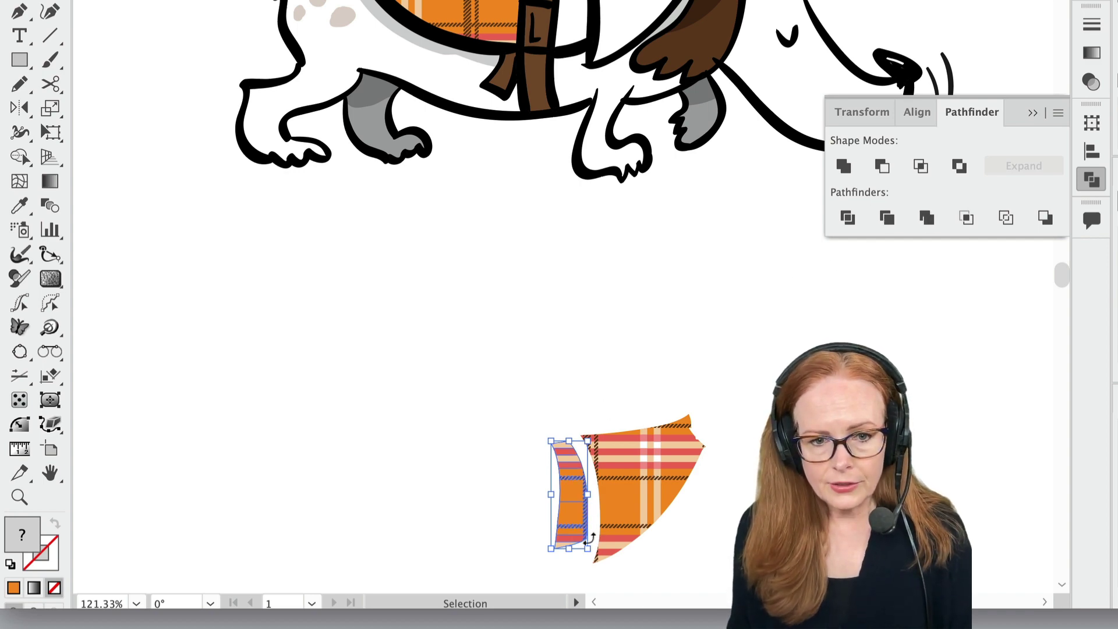
click(687, 491)
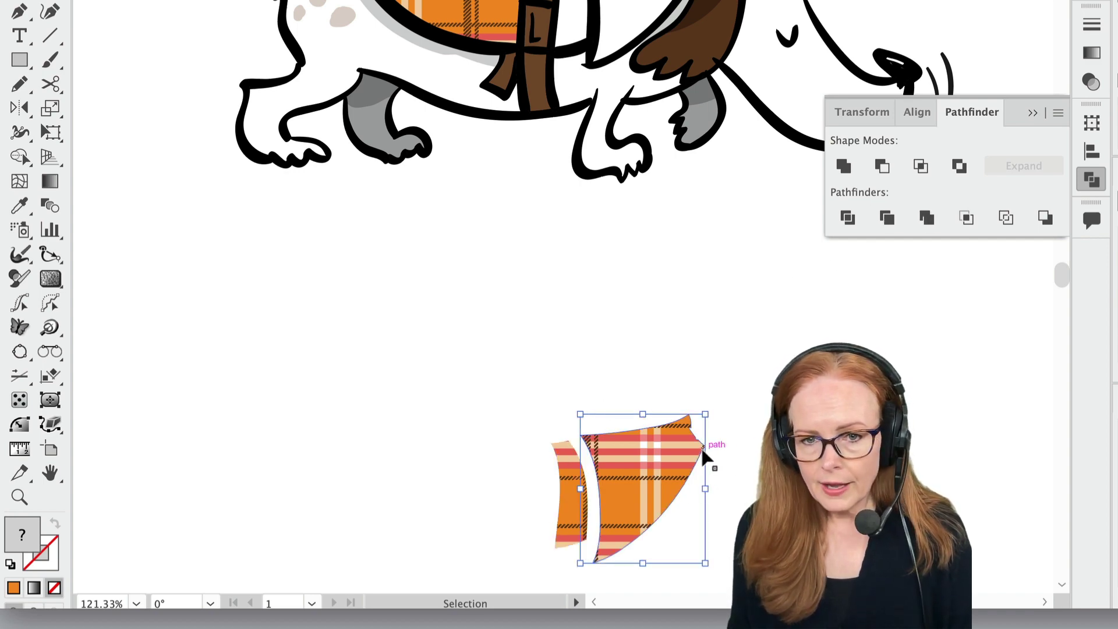
click(926, 218)
key(ctrl+shift+a)
key(a)
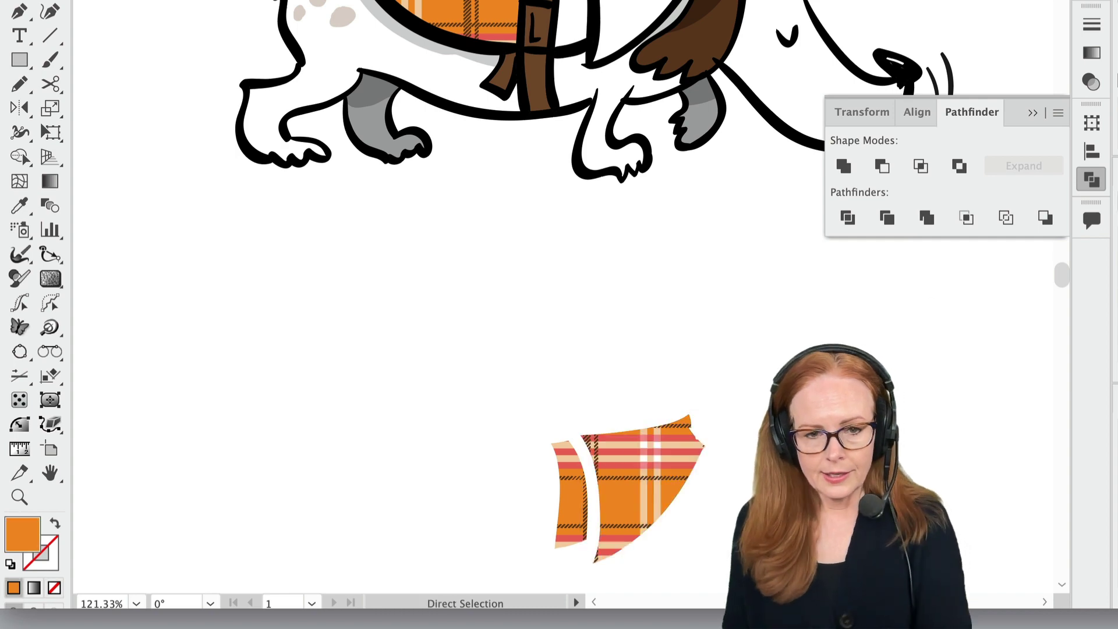
key(ctrl+y)
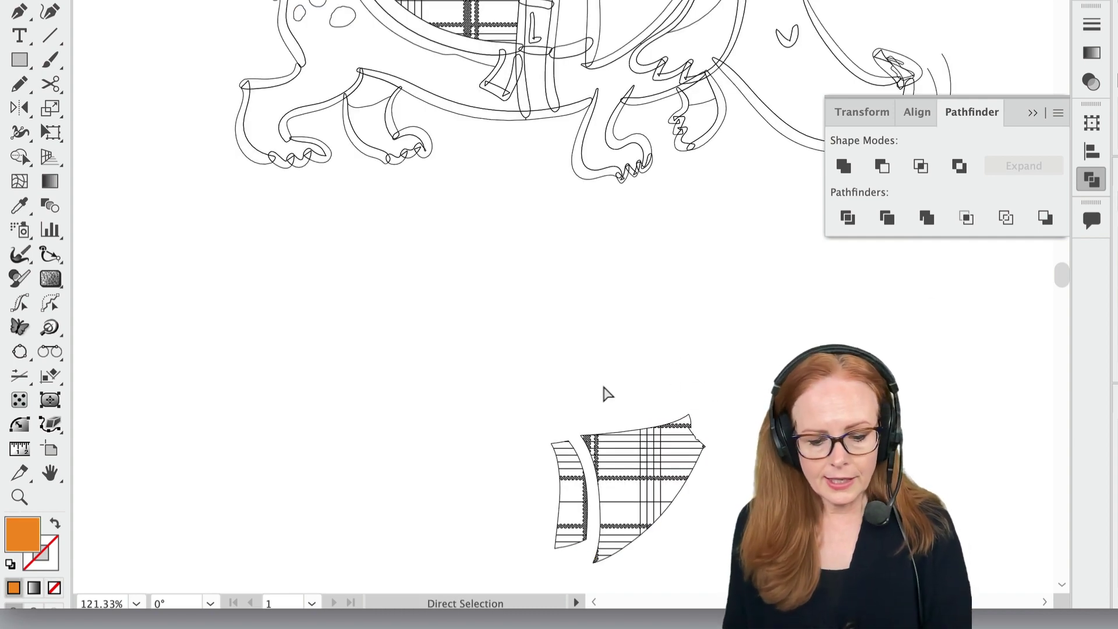
key(ctrl+y)
- Move the middle and front plaid pieces together up into place on the dog's coat
key(v)
click(657, 477)
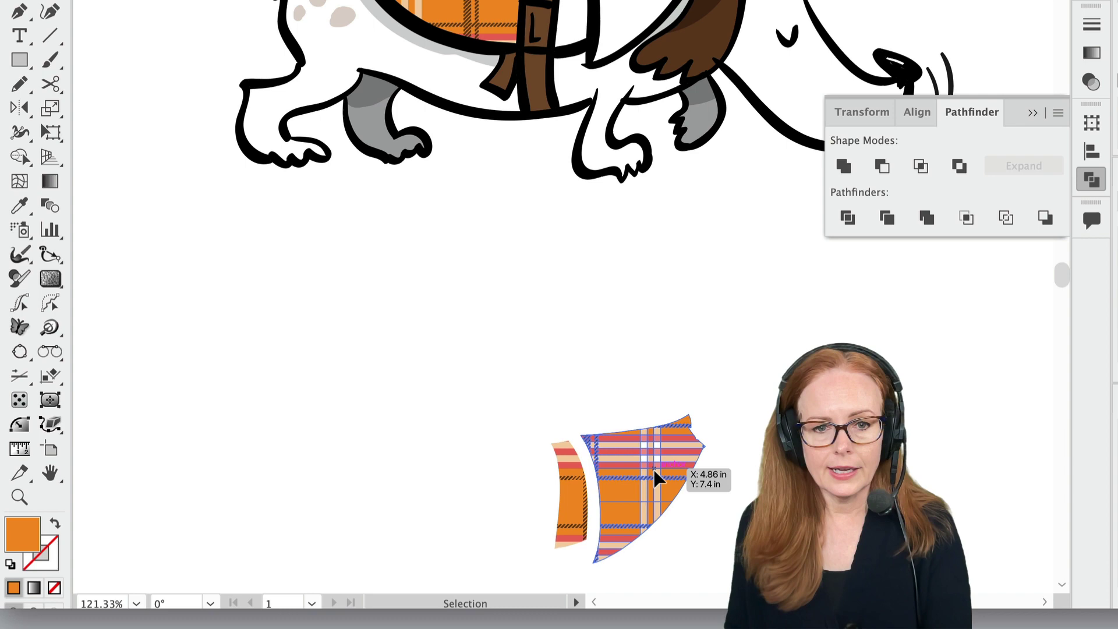
shift+click(575, 504)
key(shift+Up)
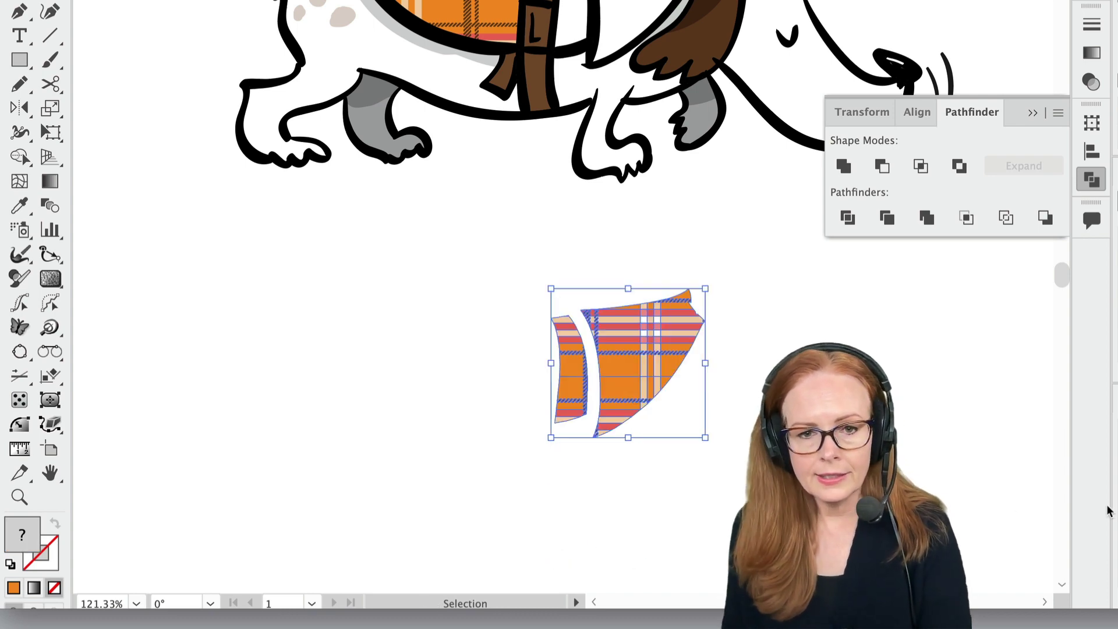
key(shift+Up)
key(shift+Up)
key(shift+Up)
key(shift+Up)
key(shift+Up)
key(shift+Up)
key(shift+Up)
key(shift+Up)
key(shift+Up)
key(shift+Up)
key(shift+Up)
key(shift+Up)
drag(689, 180, 665, 368)
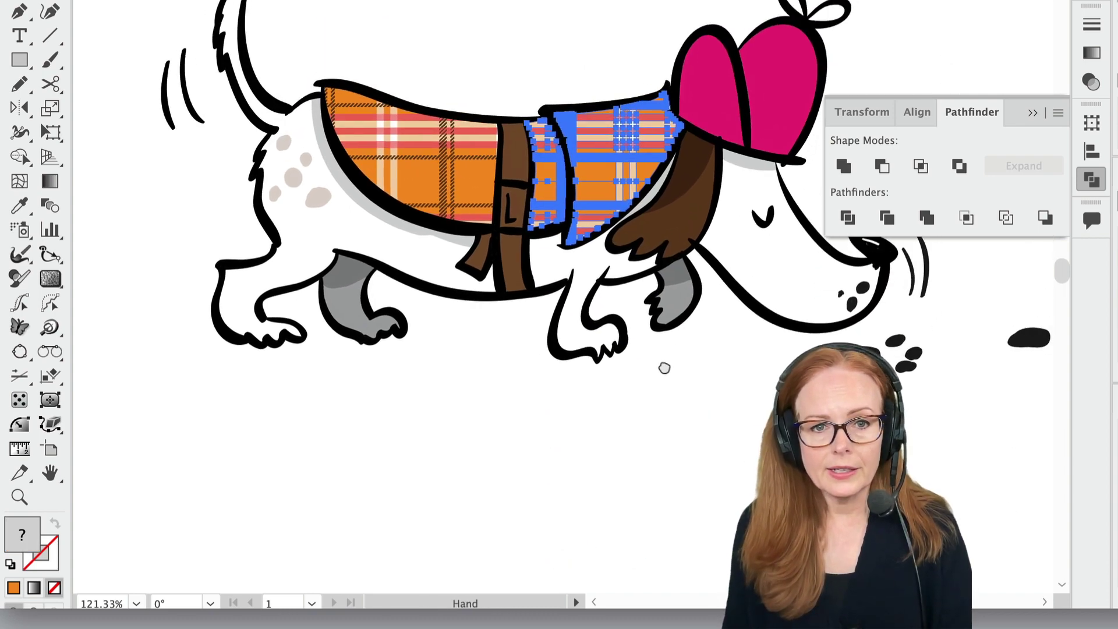
click(683, 362)
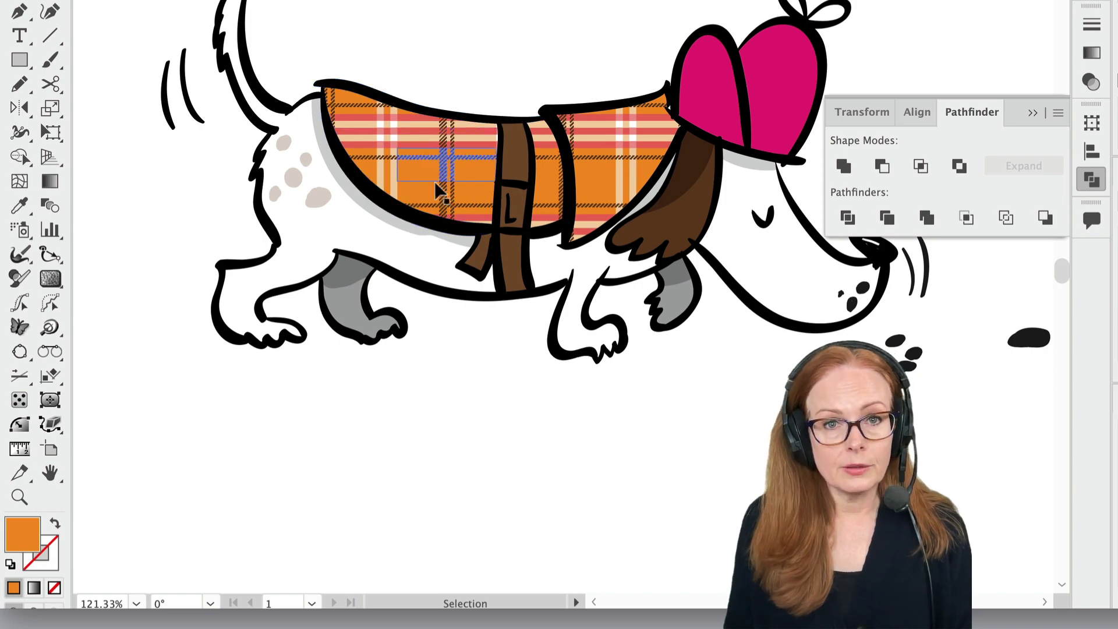
- Group the complete dog artwork, including its coat pieces and paw prints
click(1034, 113)
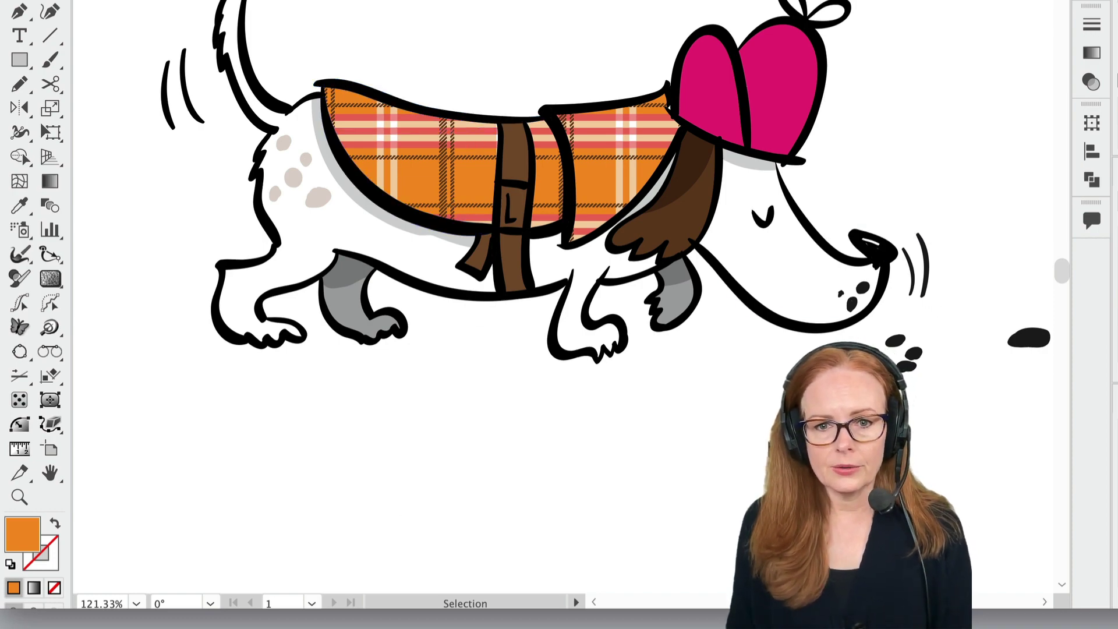
drag(802, 384, 665, 433)
drag(757, 443, 534, 398)
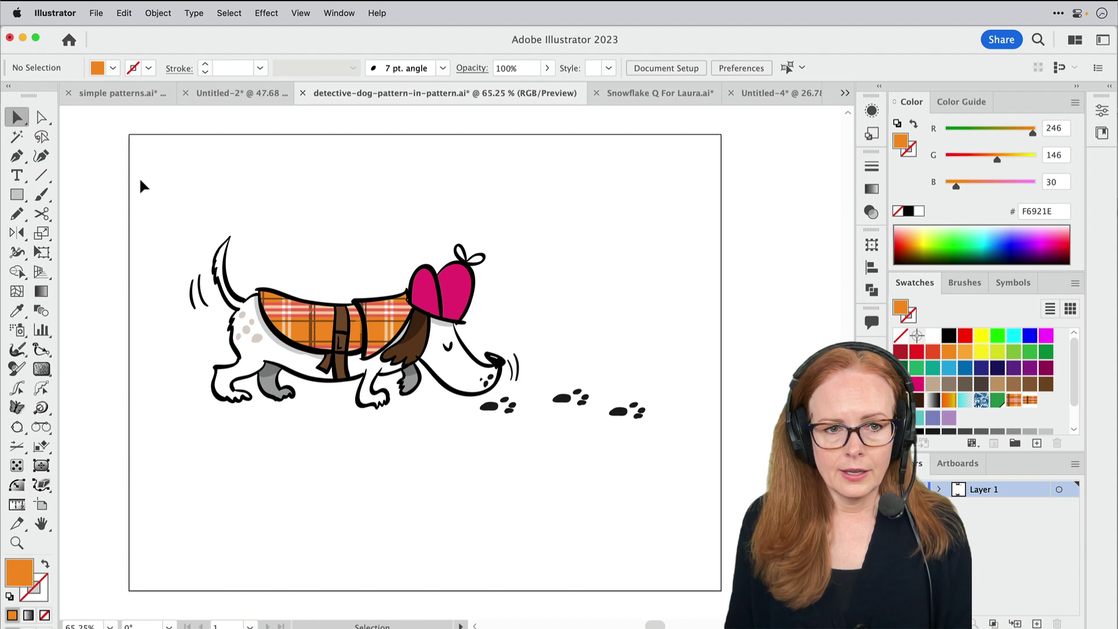
drag(143, 185, 711, 506)
key(a)
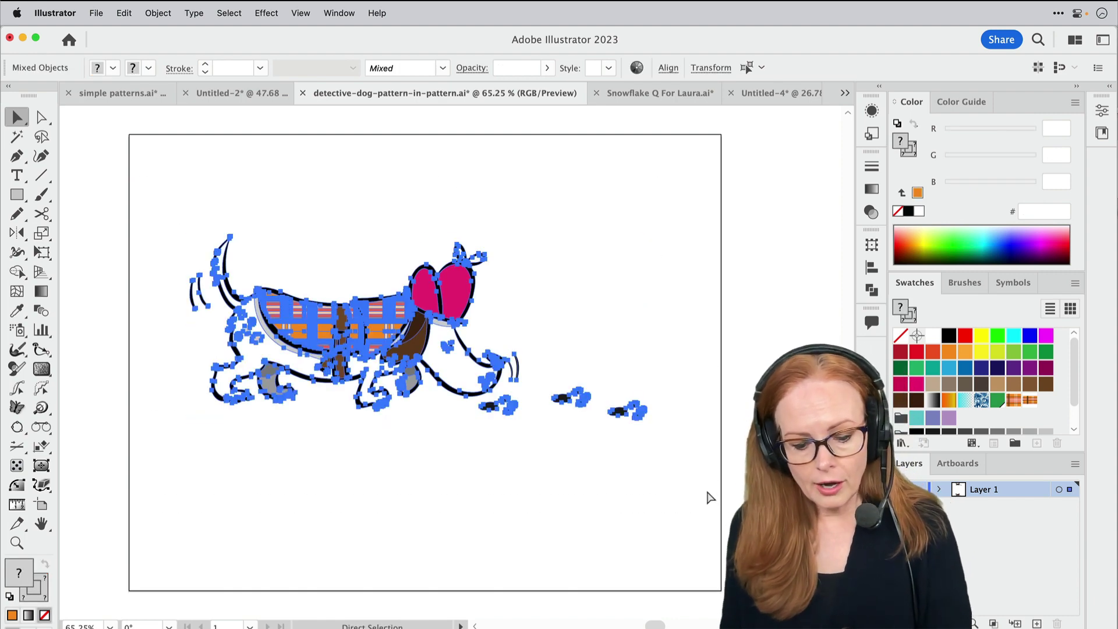
key(super+g)
key(v)
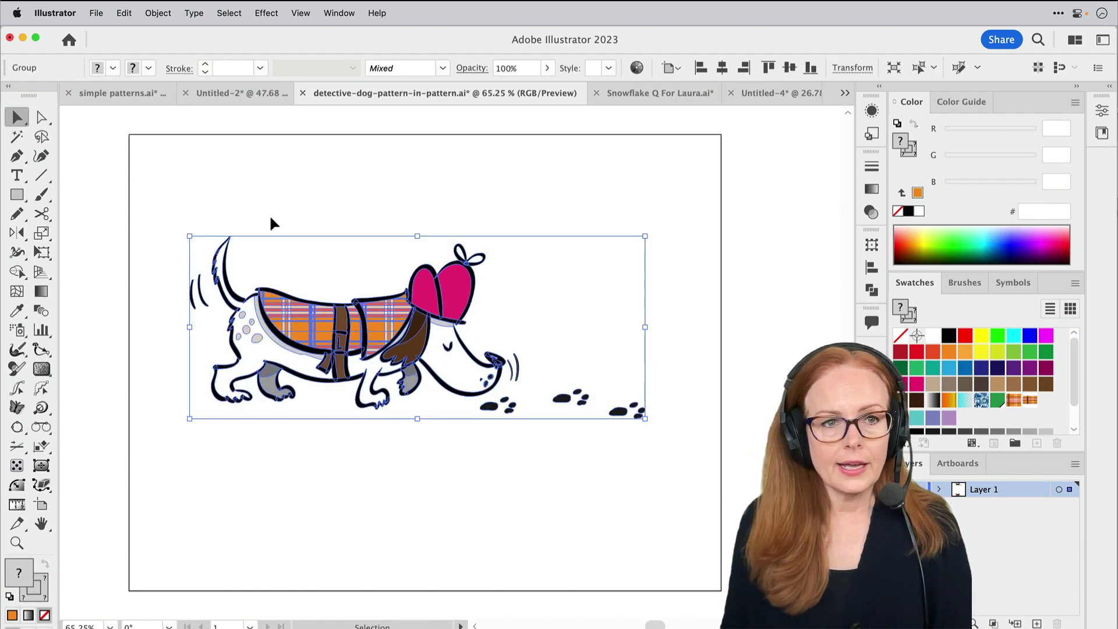
- Make a new pattern from the grouped dog artwork, dismiss the notice and deselect the artwork
click(158, 13)
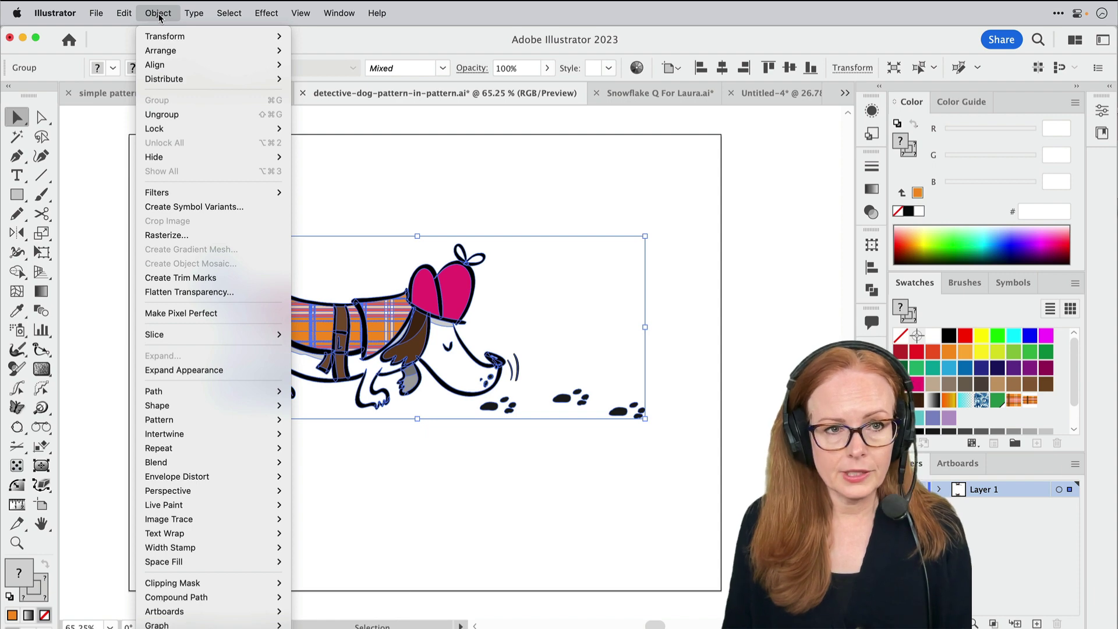
mouse_move(212, 419)
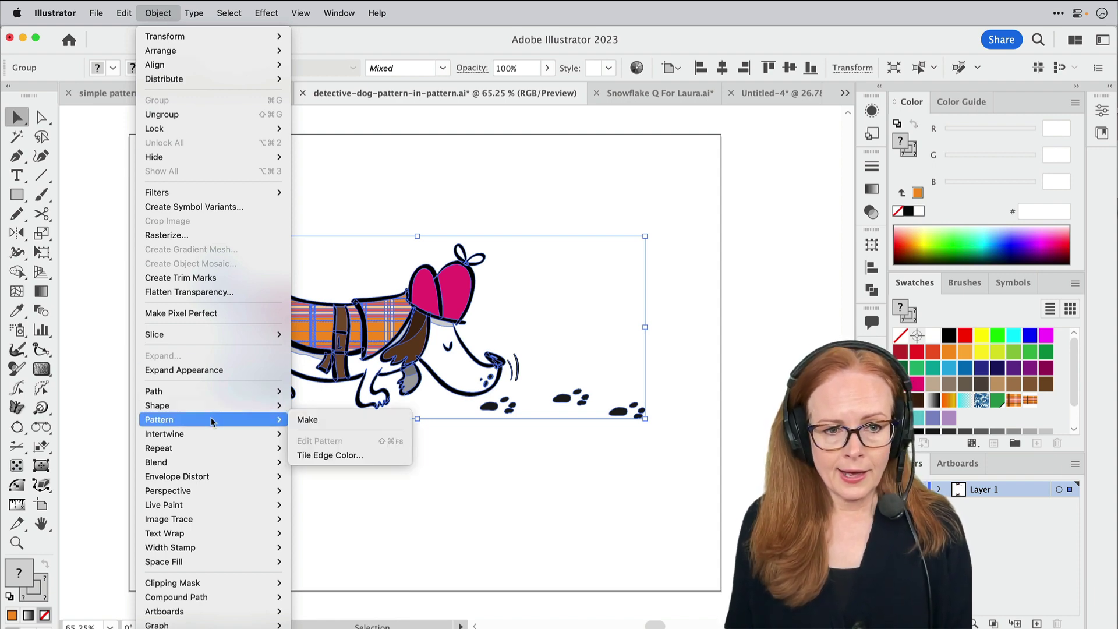
click(319, 421)
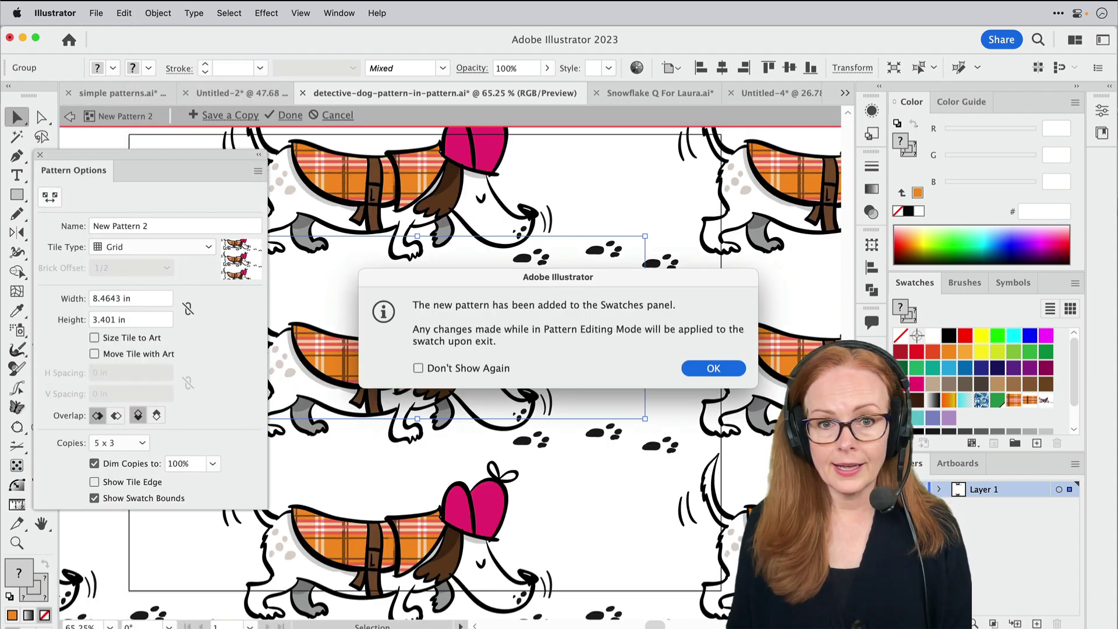
click(713, 368)
click(407, 275)
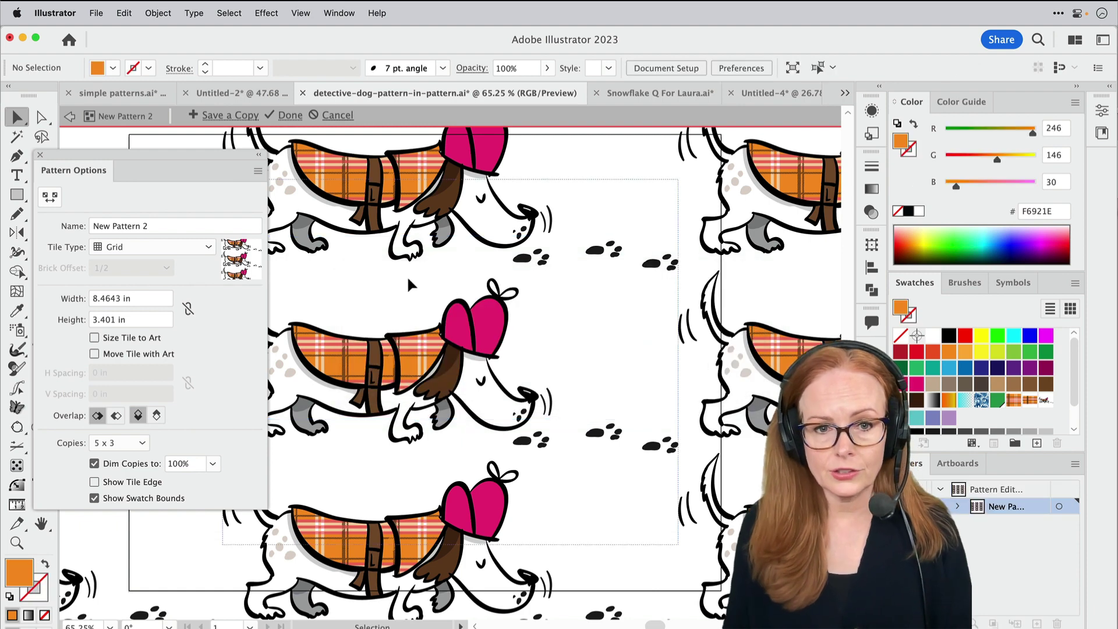
- Pull the front, rear and middle plaid coat pieces off the dog in the pattern tile and undo all three moves
click(420, 348)
drag(420, 348, 597, 335)
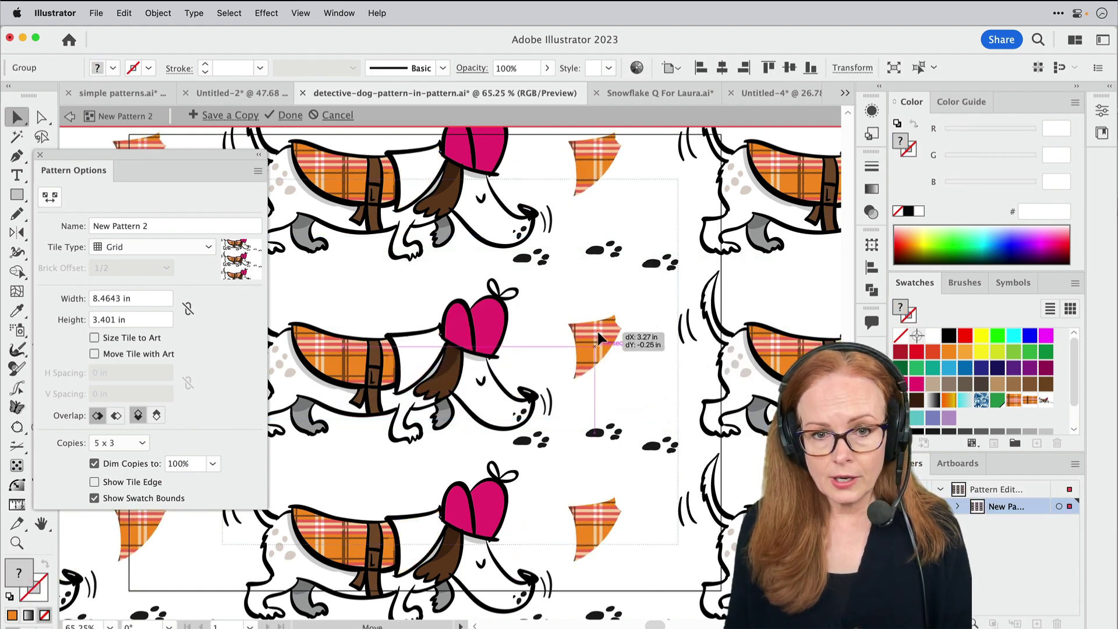
drag(343, 341, 336, 295)
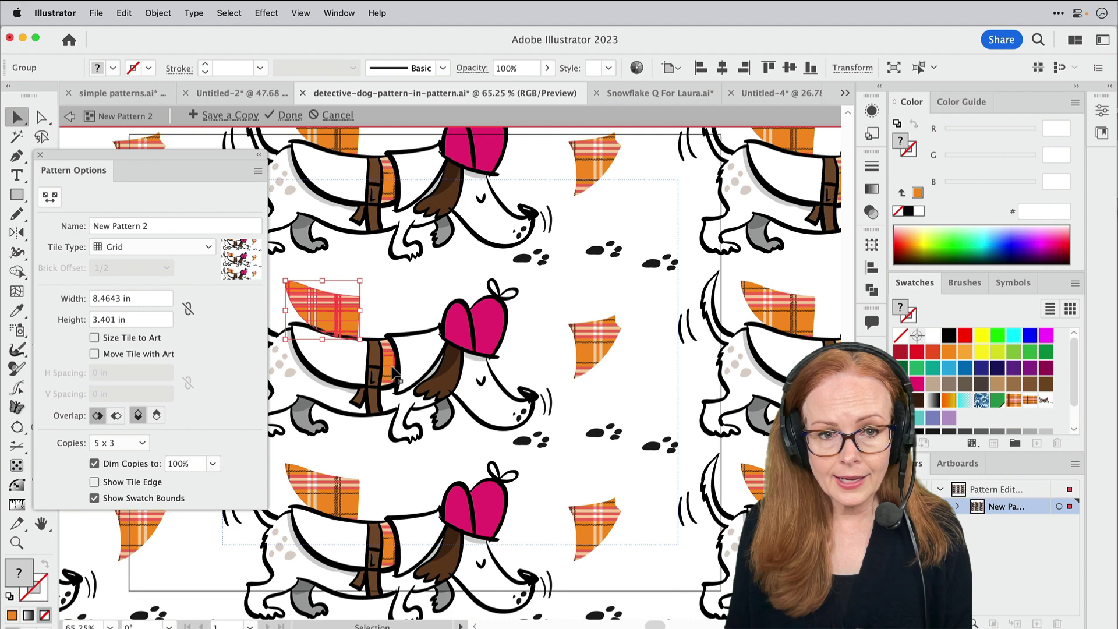
drag(391, 366, 409, 296)
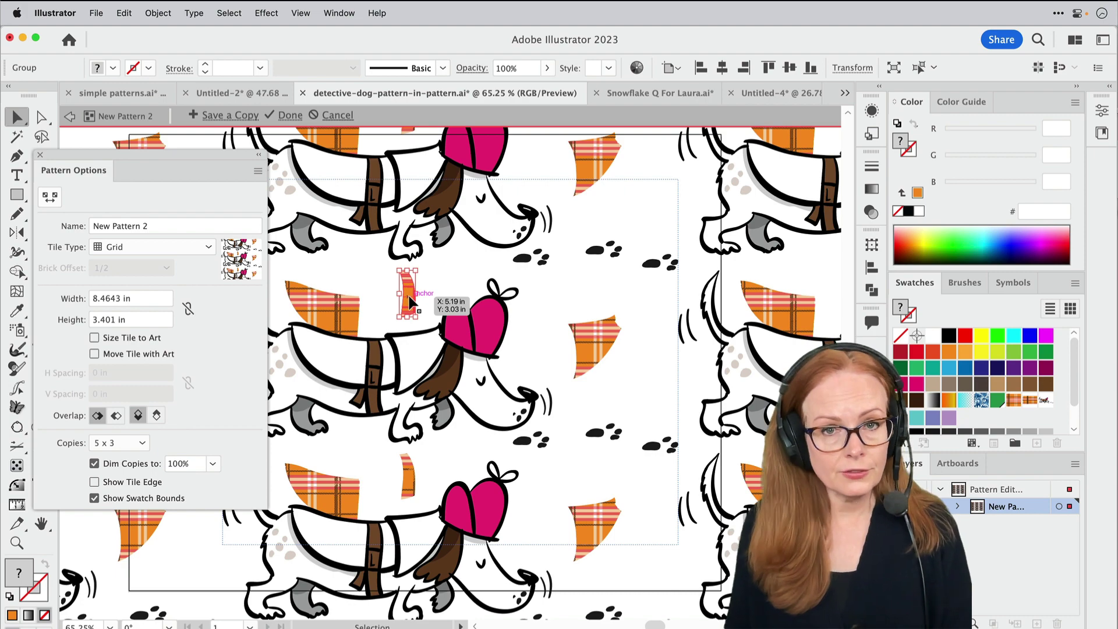
key(super+z)
key(super+z)
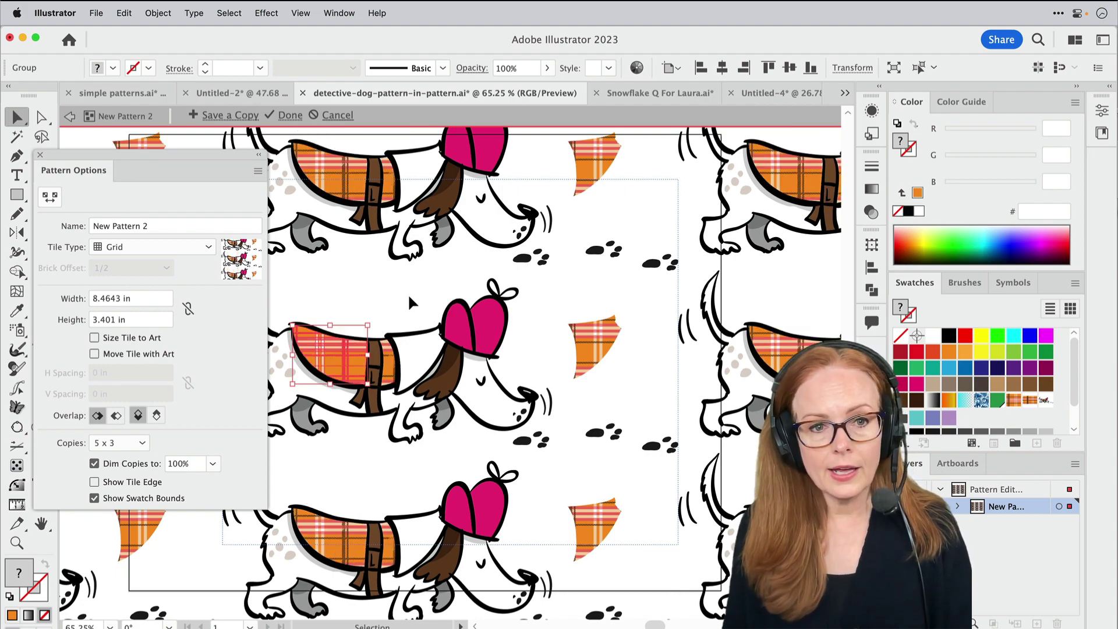
key(super+z)
click(583, 342)
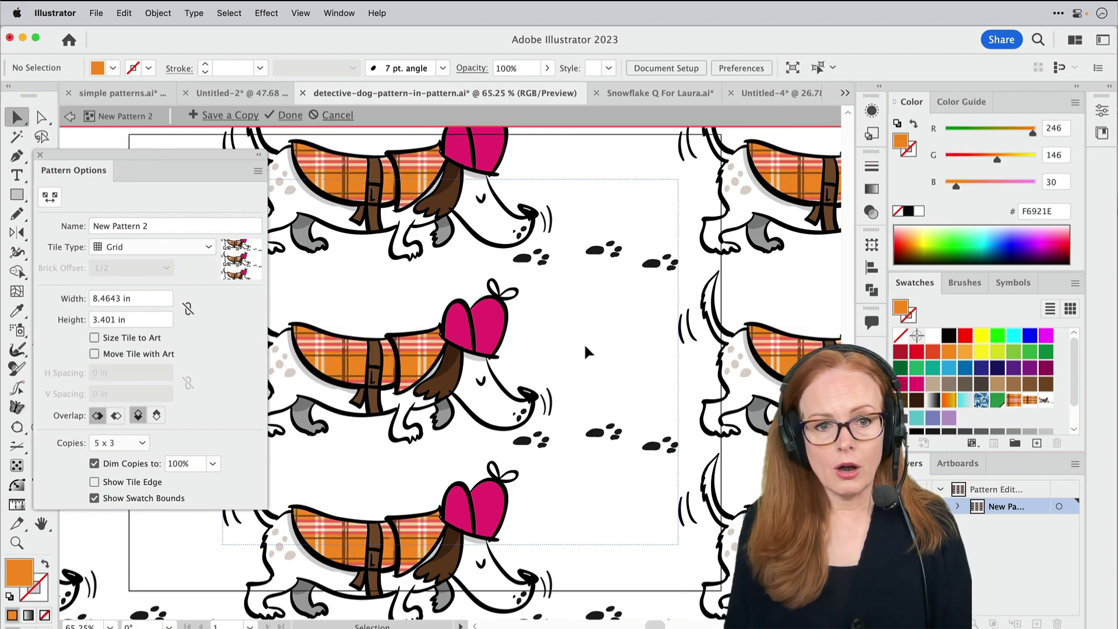
- Group all the dog tile artwork and place a copy, scaled to about one third size, in the gap ahead of the large dog
key(super+space)
drag(602, 333, 512, 375)
alt+super+click(512, 376)
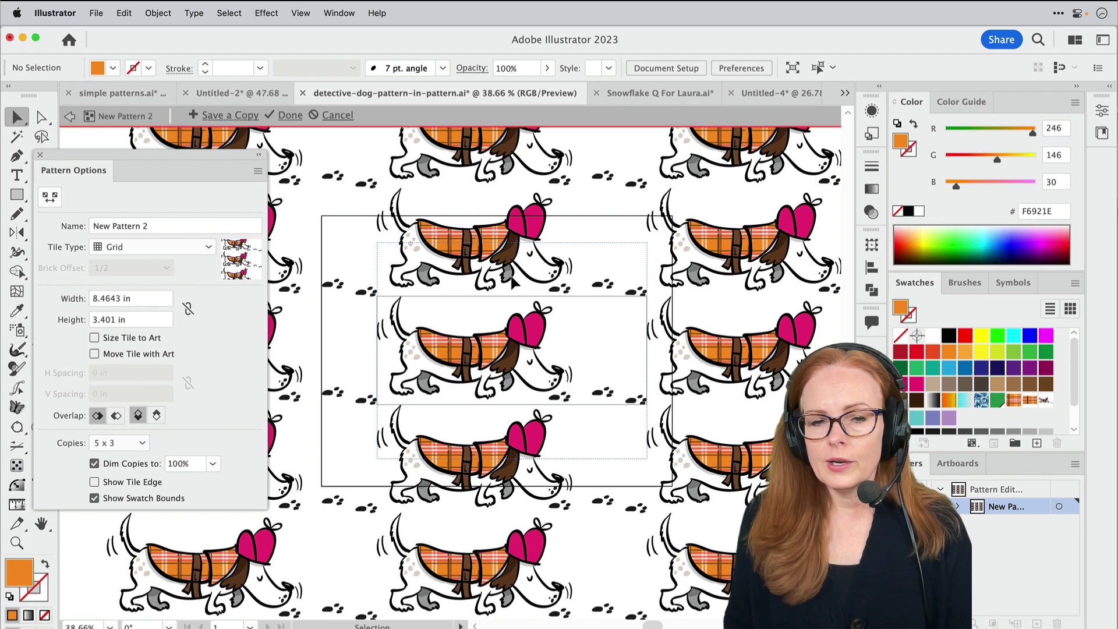
key(super+a)
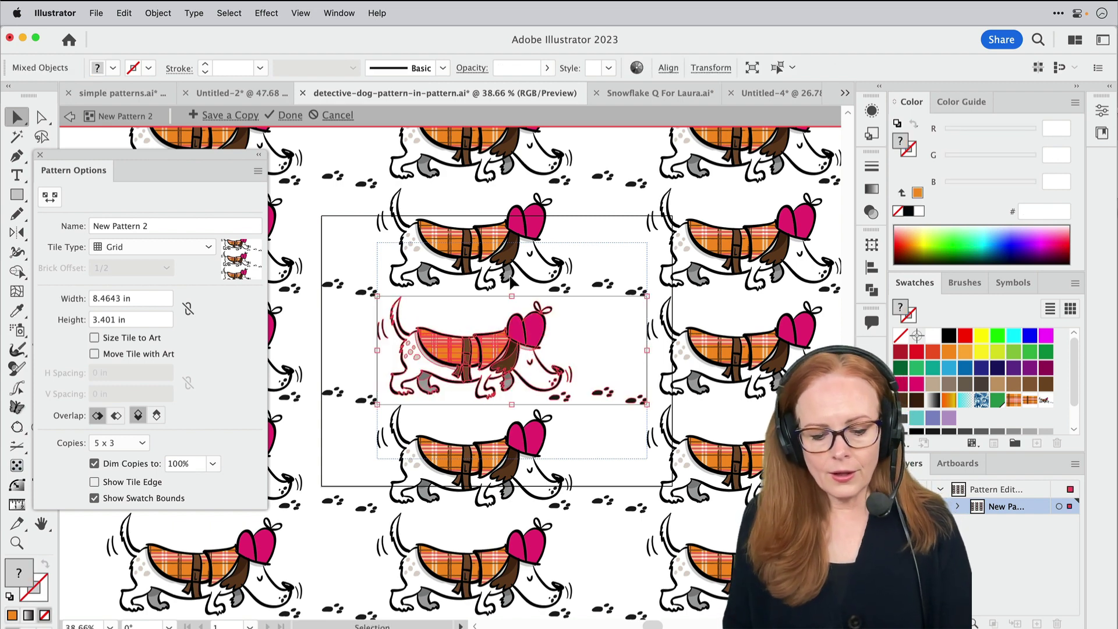
key(super+g)
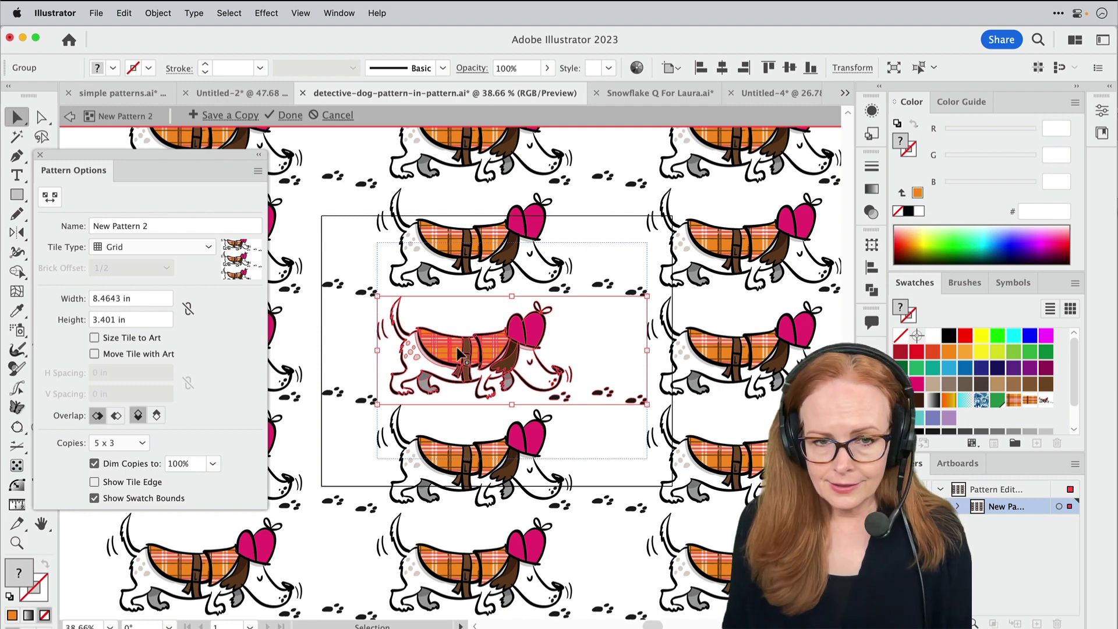
drag(460, 354, 616, 353)
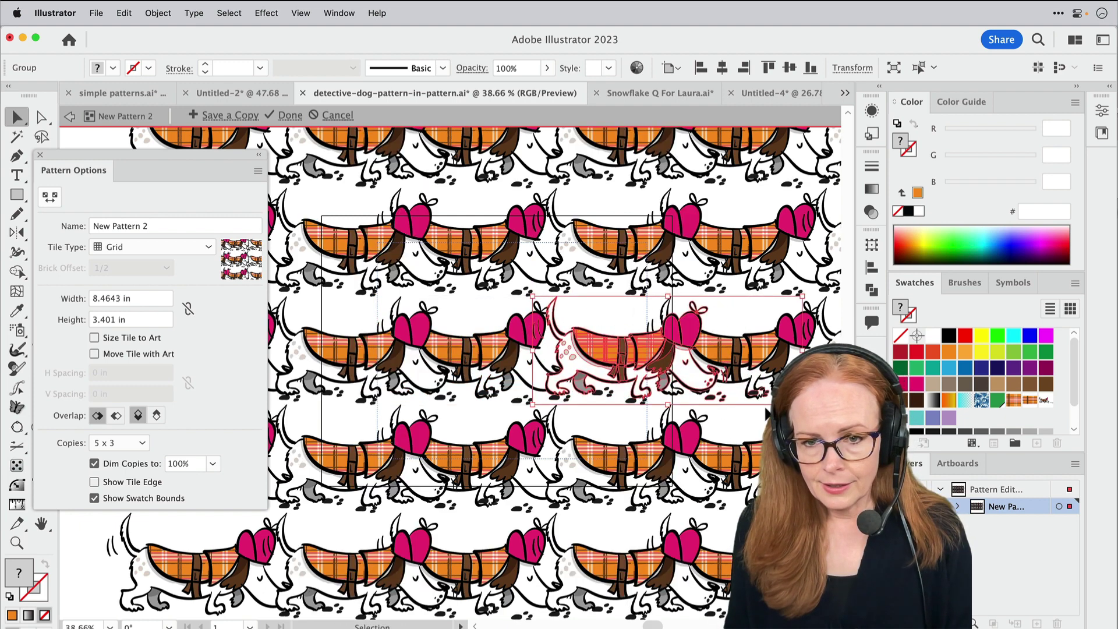
drag(803, 404, 623, 414)
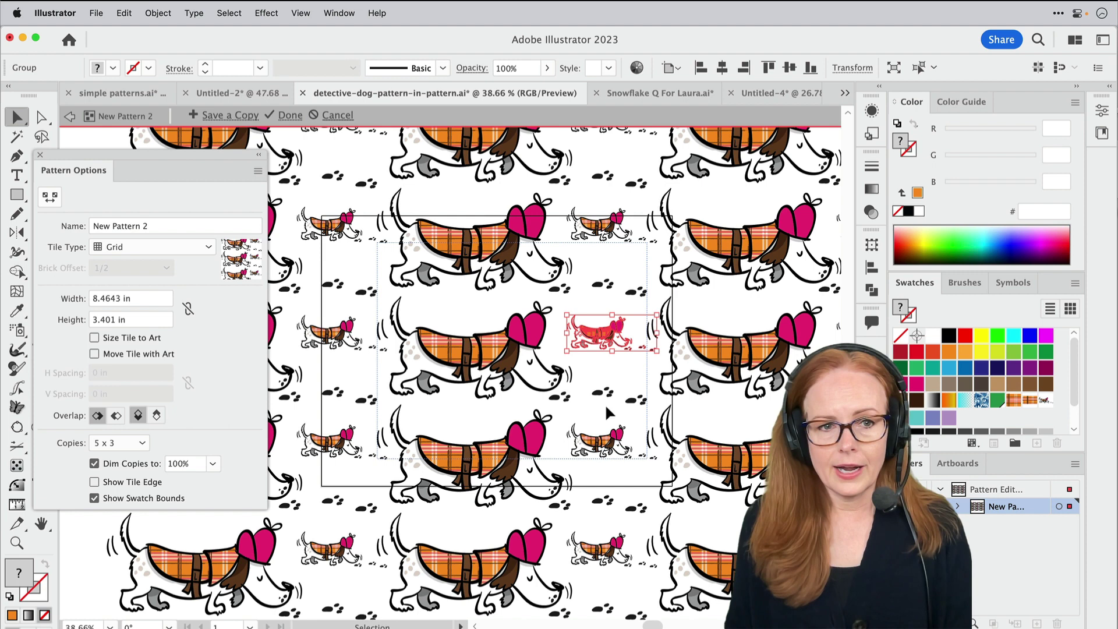
- Set the pattern's tile type to Brick by Row and exit pattern editing mode
click(163, 247)
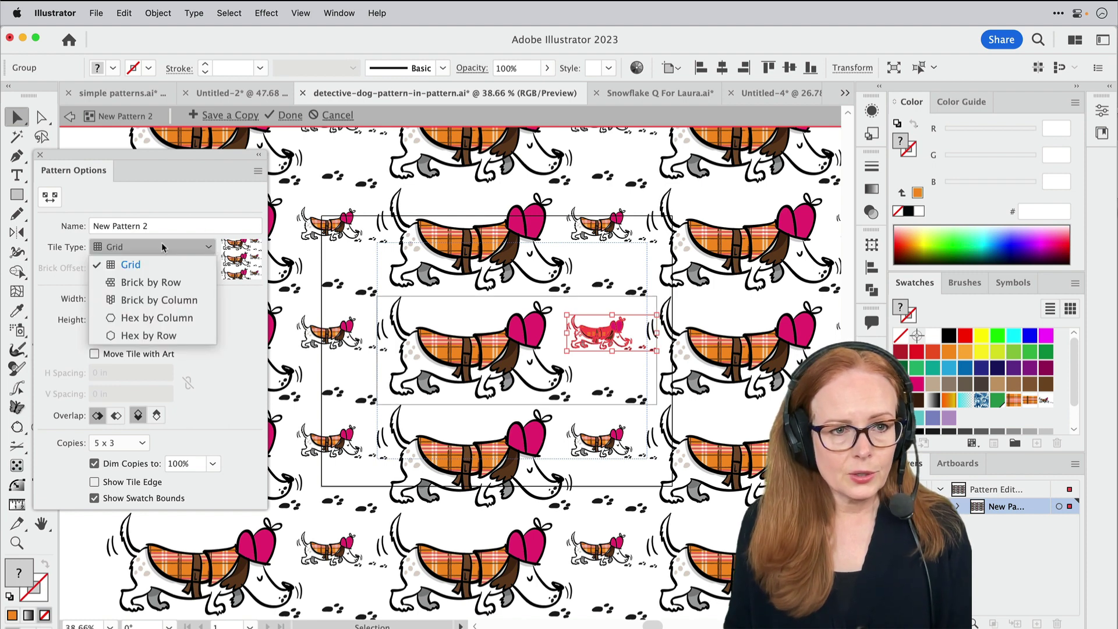
click(159, 283)
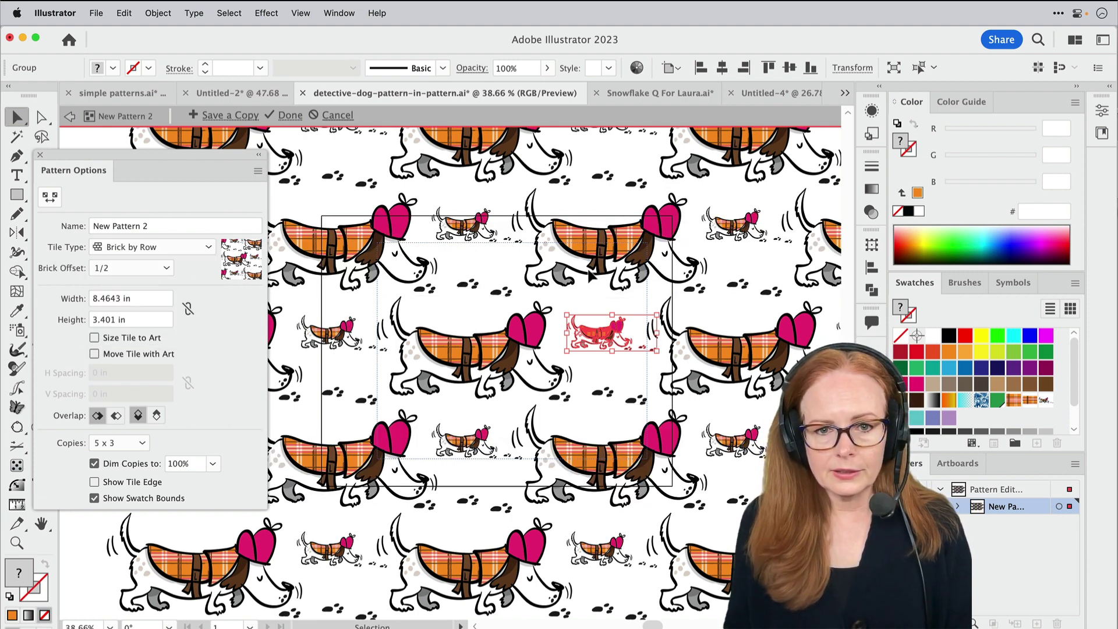
click(733, 278)
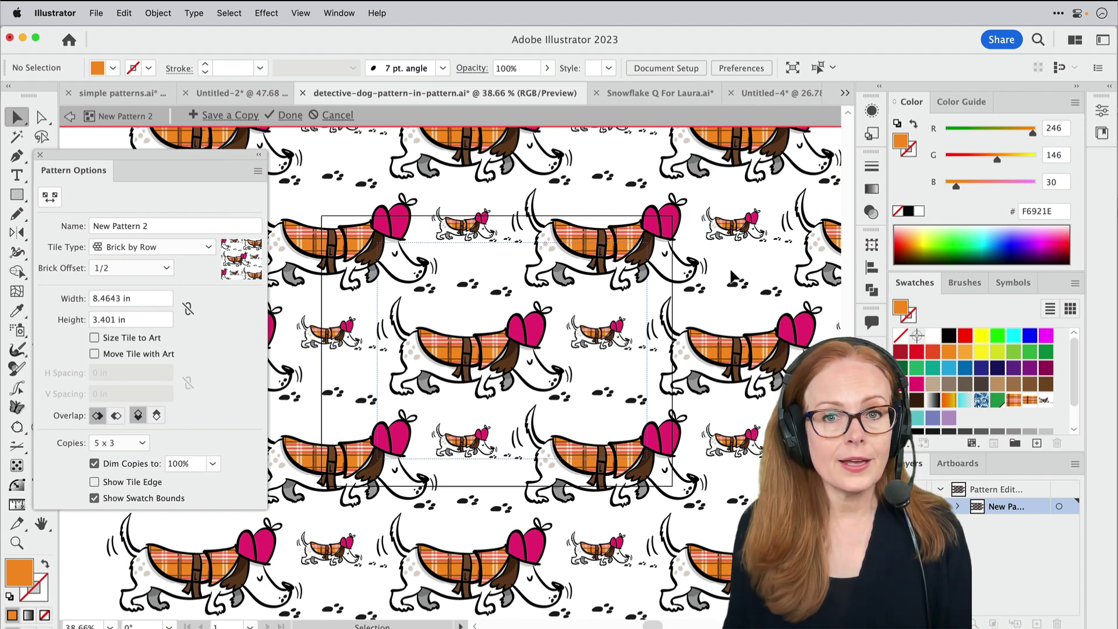
click(70, 116)
- Draw a large rectangle in the empty space beside the artboard and fill it with the new dog pattern swatch
drag(329, 424, 627, 420)
drag(422, 409, 599, 424)
click(17, 194)
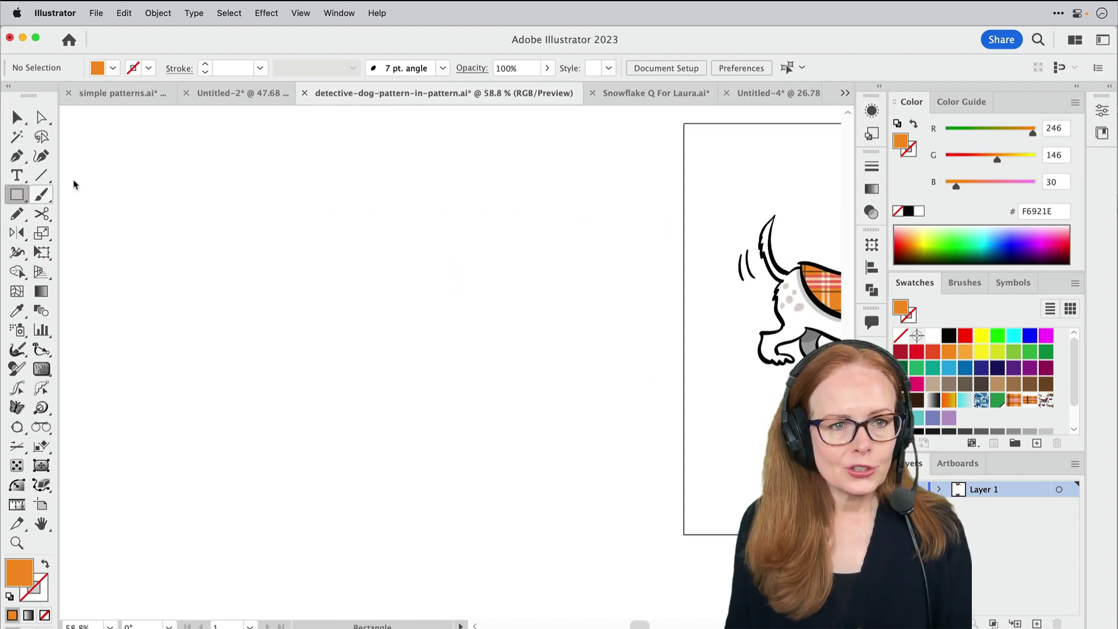
drag(88, 124, 570, 548)
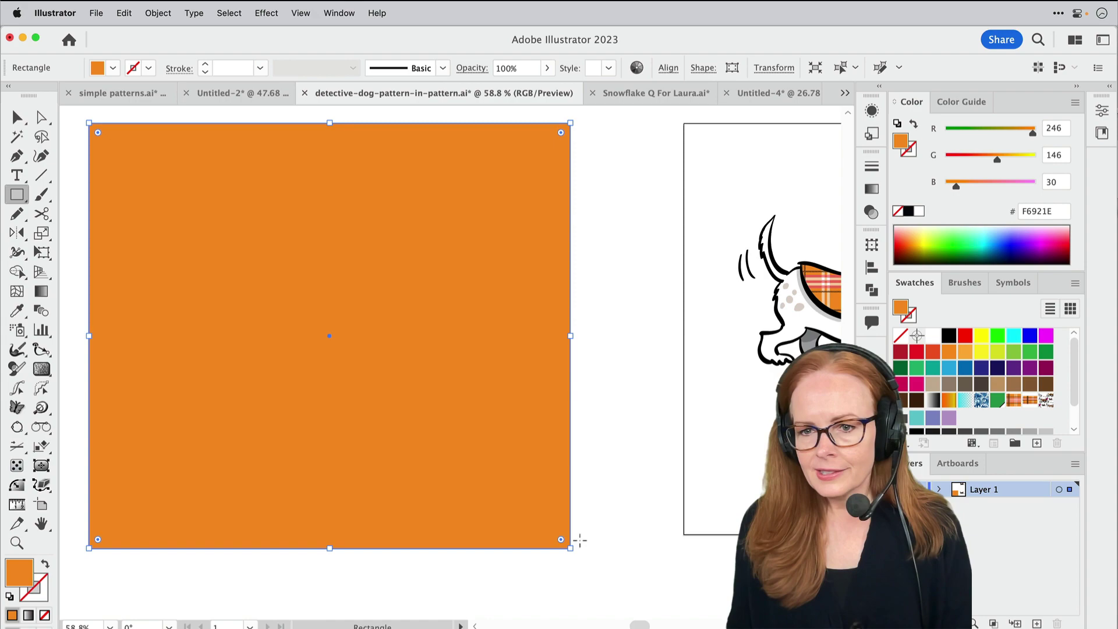
click(1043, 402)
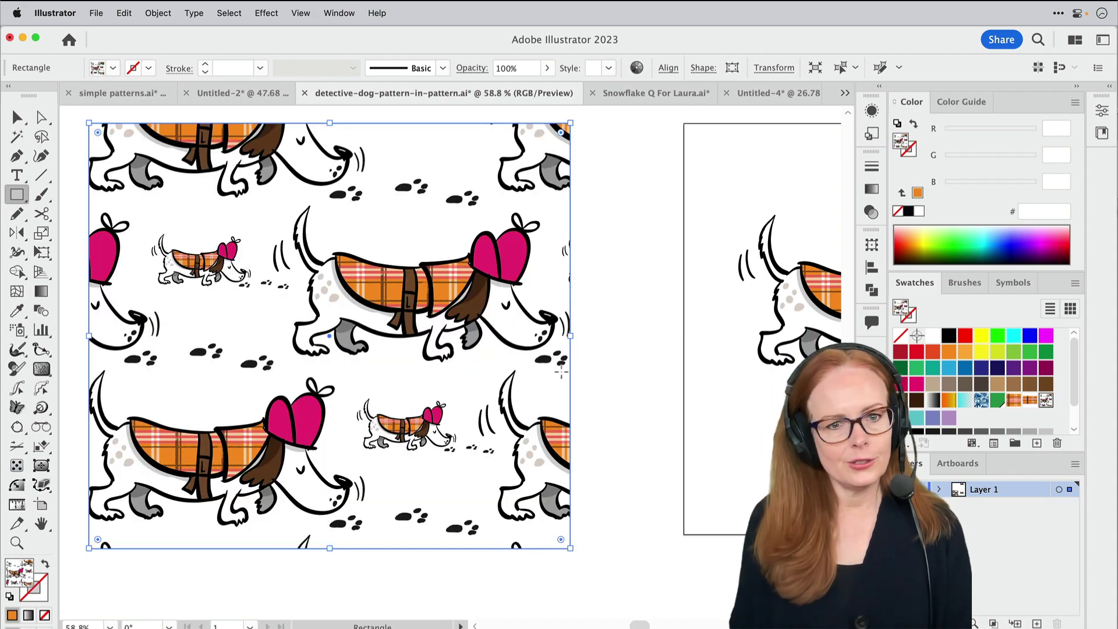